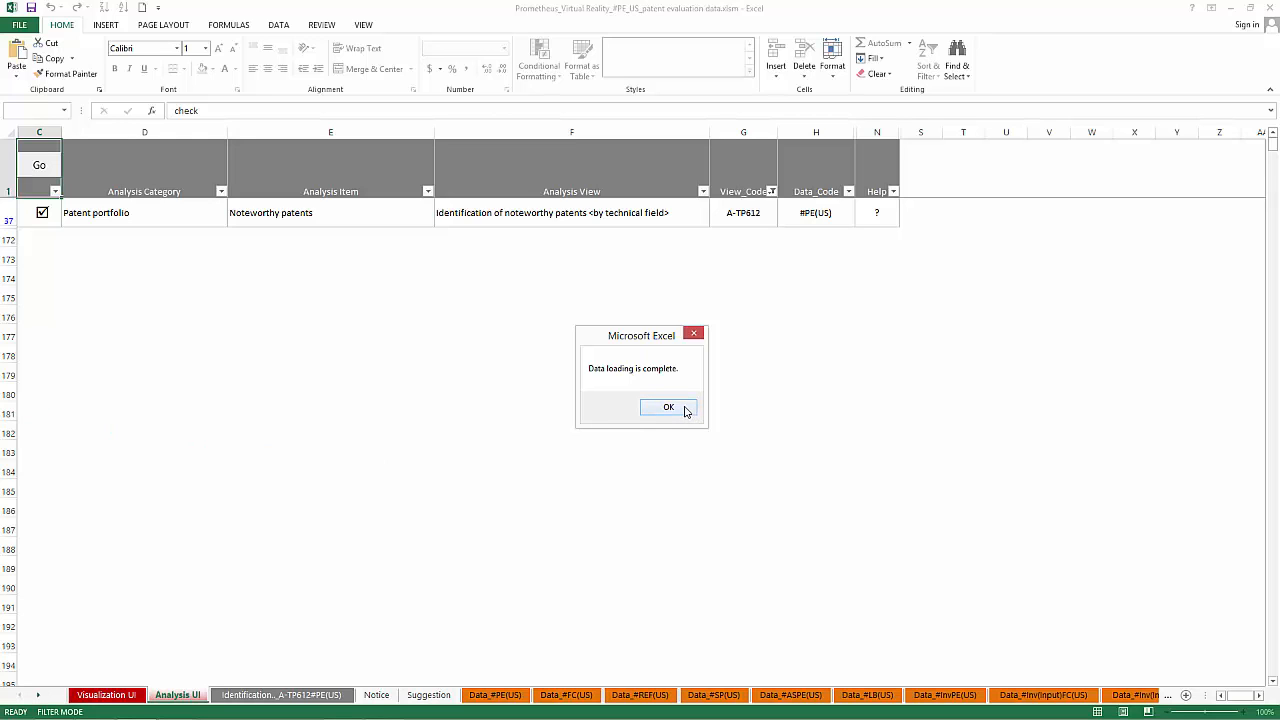
- Open the A-TP612 noteworthy patents sheet and add P14 Most Recent Litigation Year_input as the PivotTable's column field
left_click(668, 407)
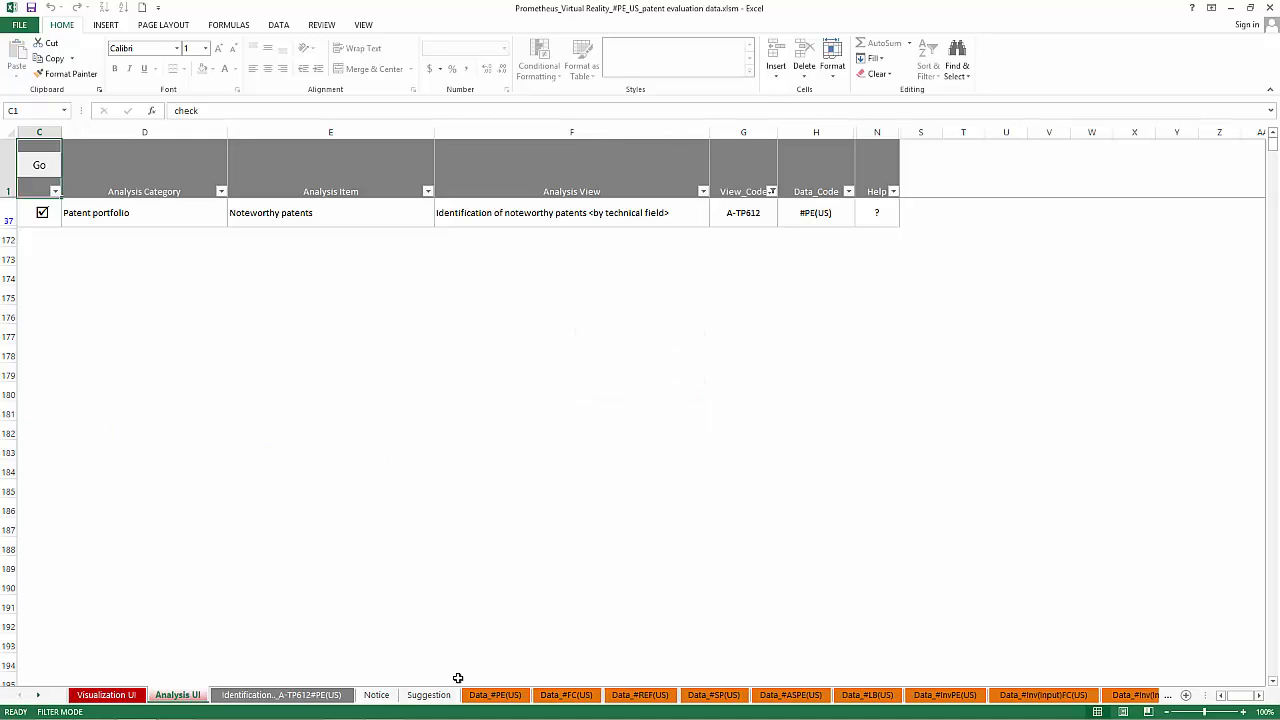
left_click(291, 697)
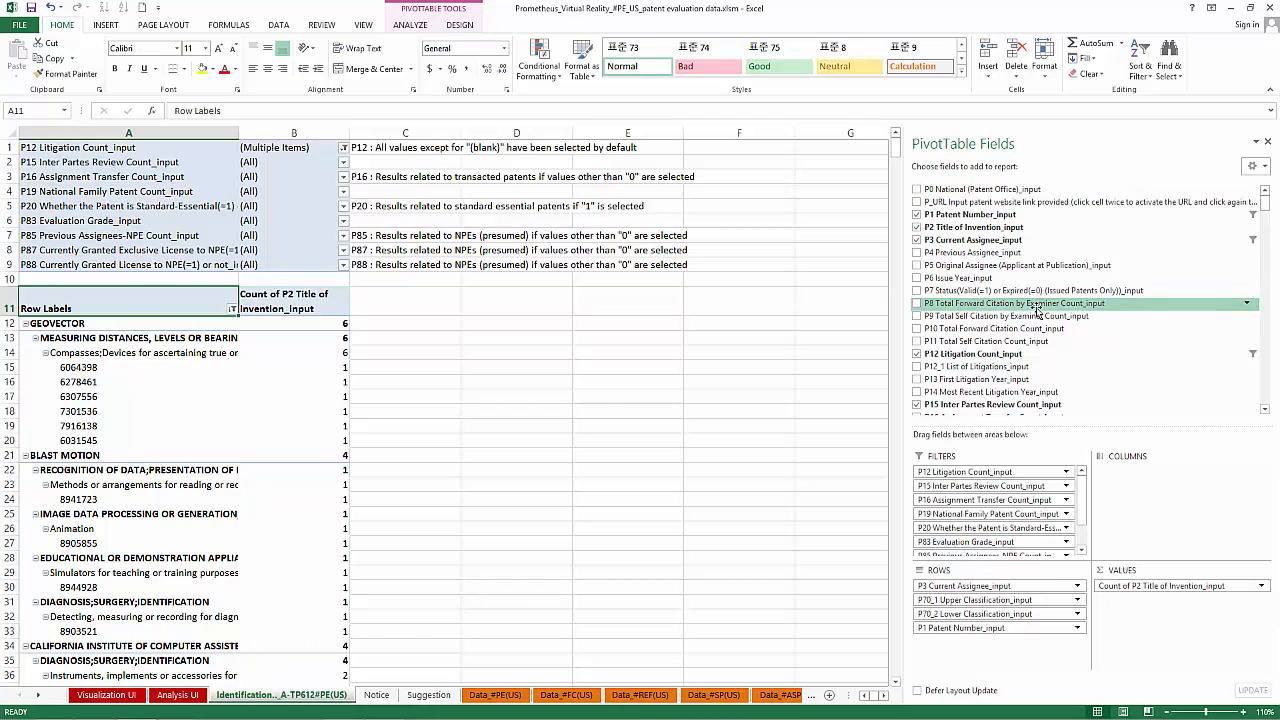
left_click_drag(922, 398, 1176, 493)
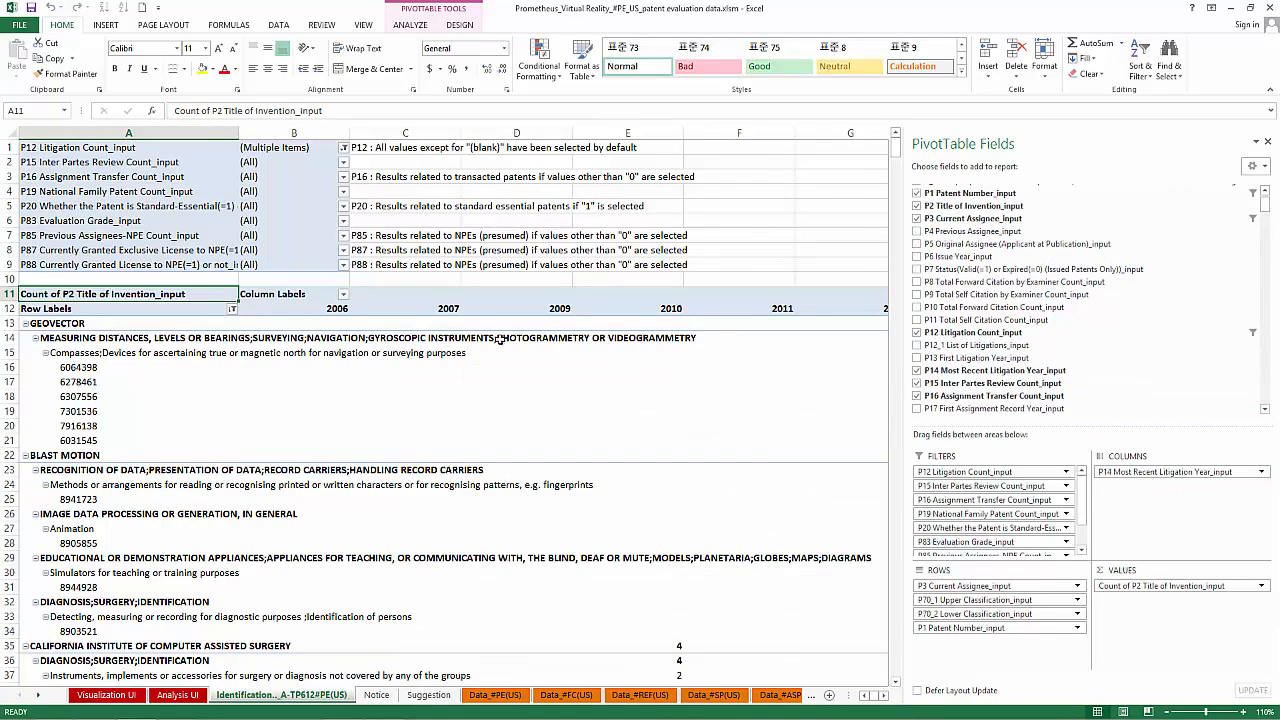
- Narrow columns B through L to one uniform width and return to the start of the sheet
left_click_drag(314, 135, 689, 183)
left_click_drag(543, 177, 632, 133)
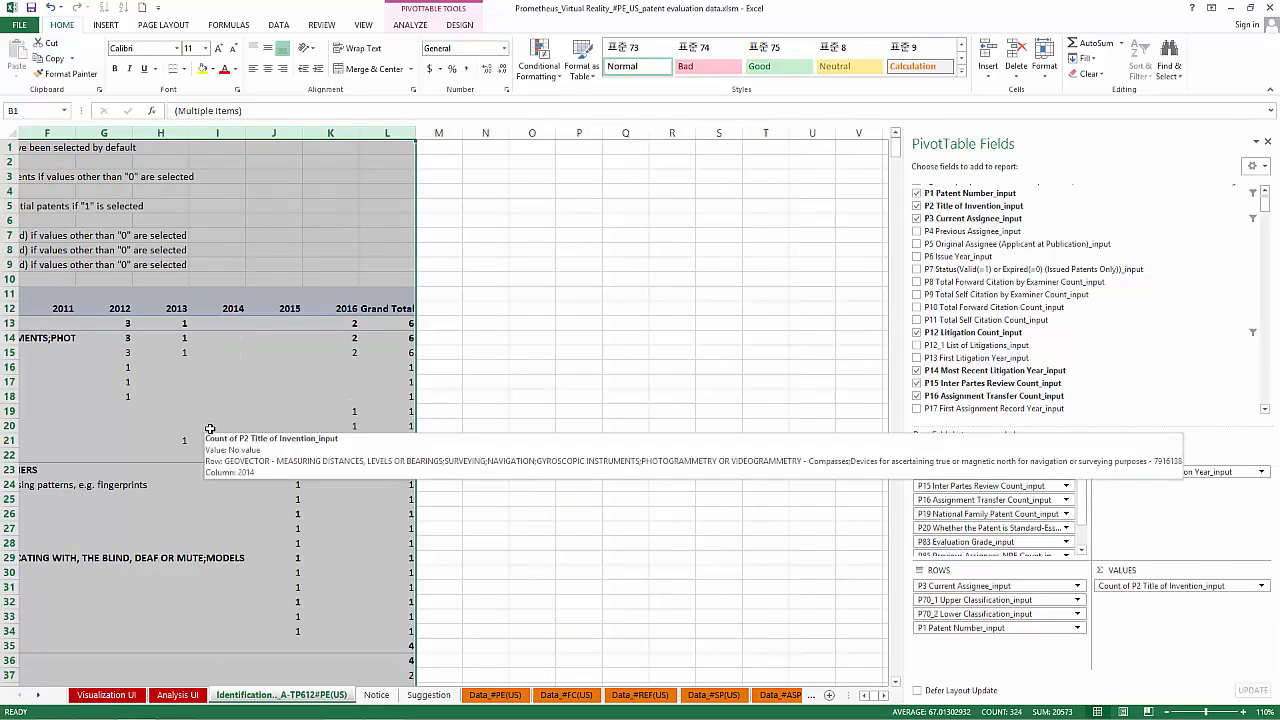
key("ctrl+Home")
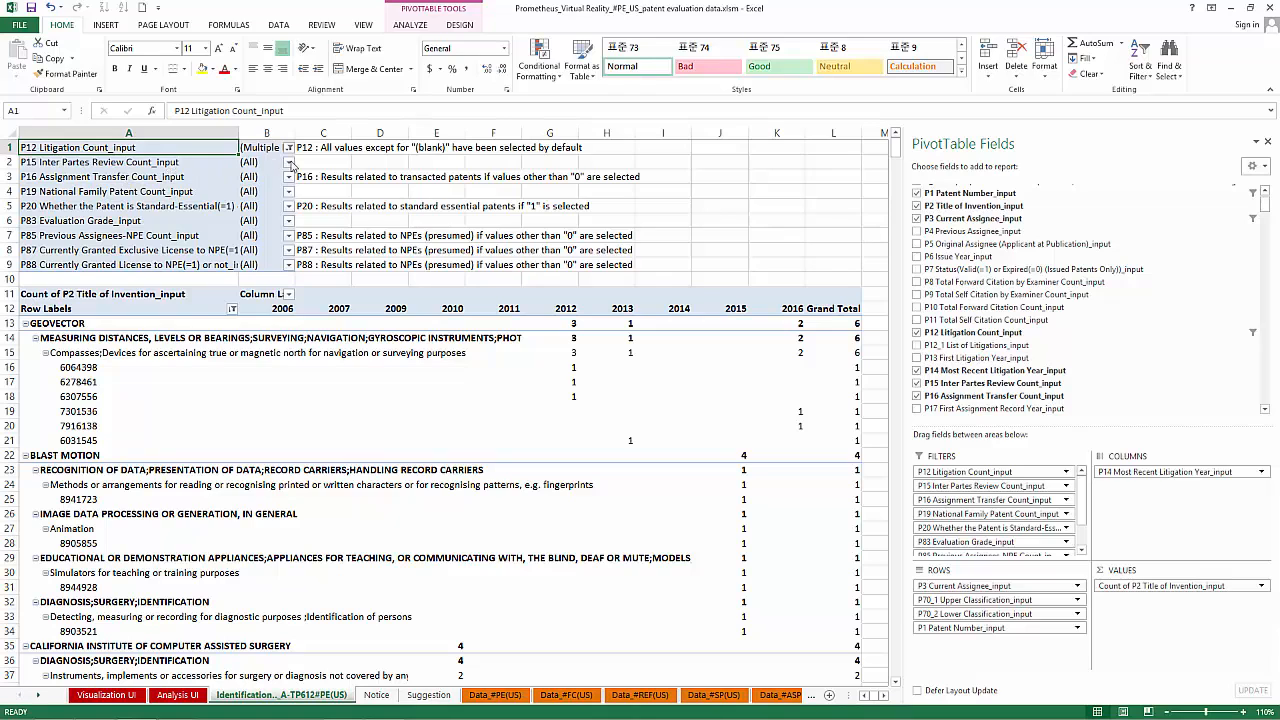
- Filter P15 Inter Partes Review Count_input to exclude blank values, with multiple-item selection enabled
left_click(289, 162)
left_click(142, 312)
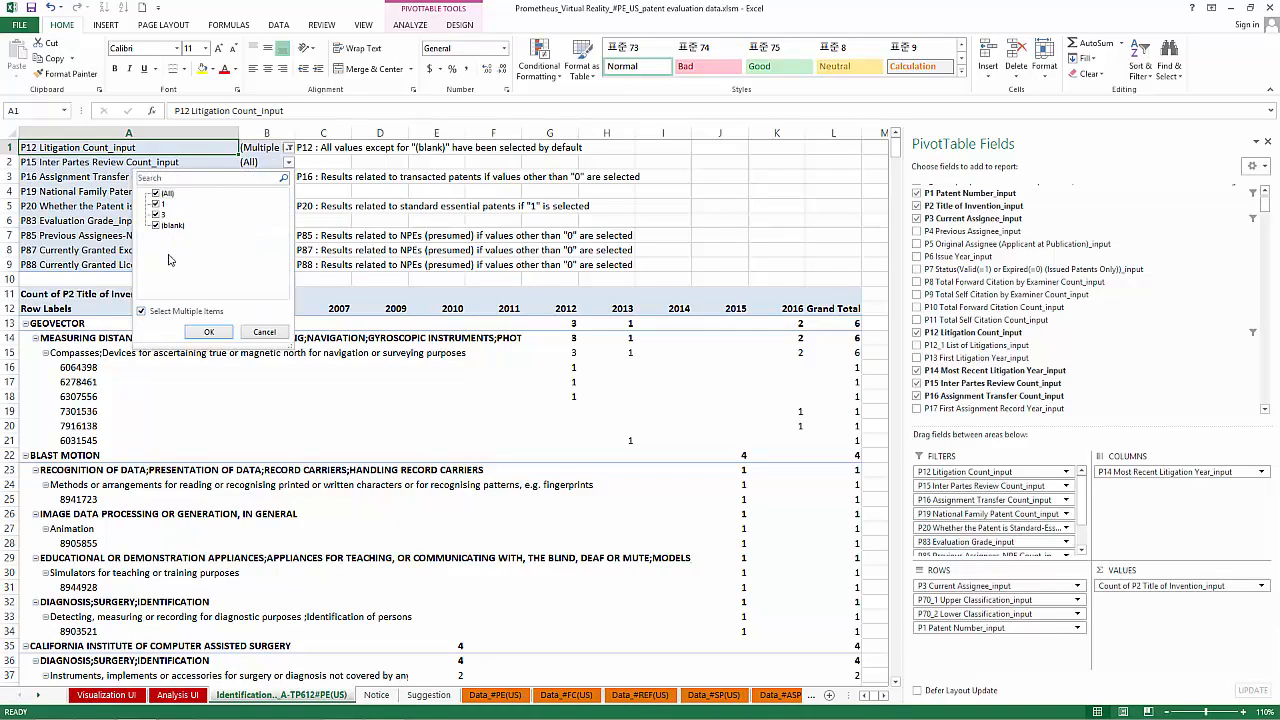
left_click(157, 225)
left_click(209, 333)
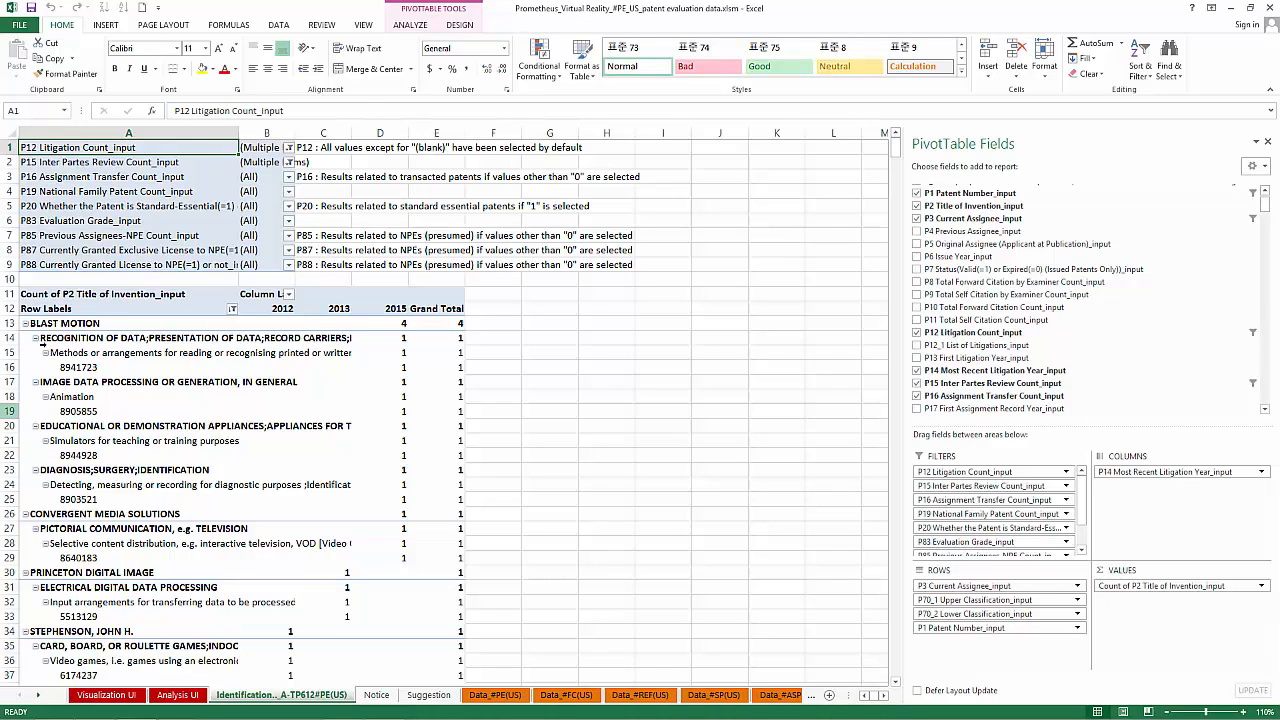
- Restrict the P83 Evaluation Grade_input filter to A-, A+, A0 and one more item near the end of the list
left_click(289, 221)
left_click(142, 370)
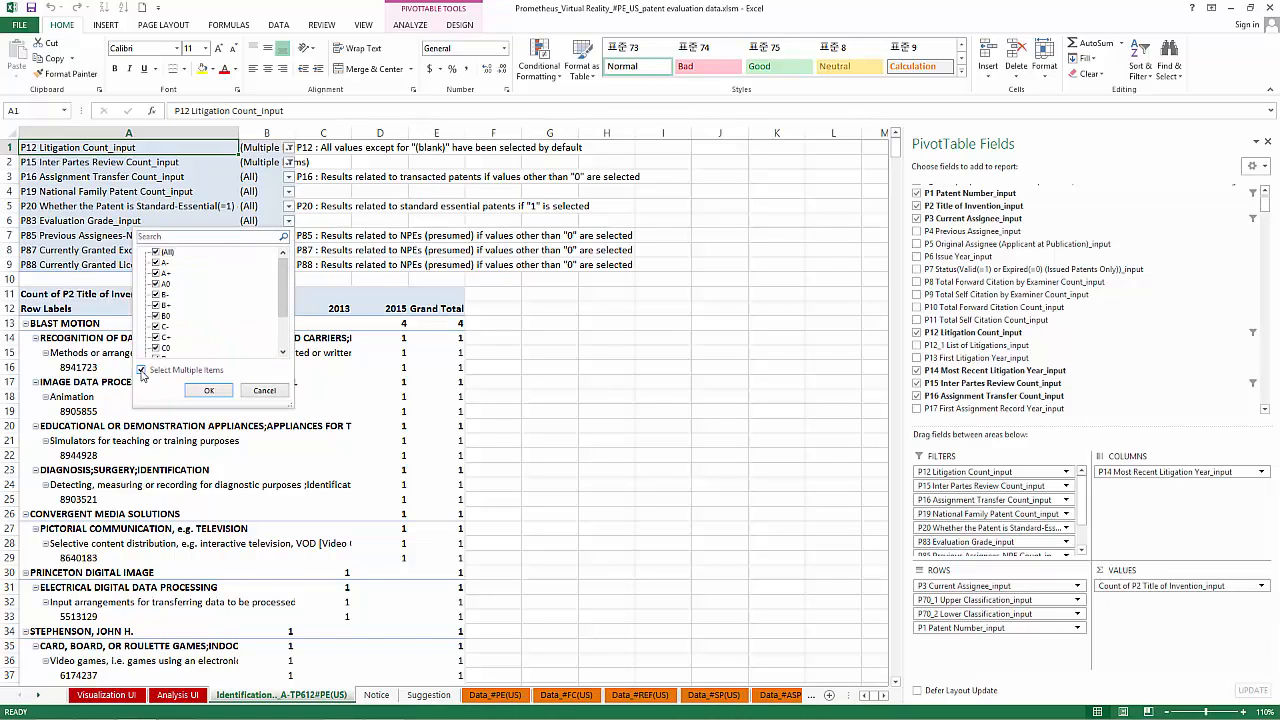
left_click(157, 254)
left_click(157, 262)
left_click(157, 273)
left_click(157, 284)
left_click_drag(287, 305, 288, 372)
left_click(157, 337)
left_click(205, 391)
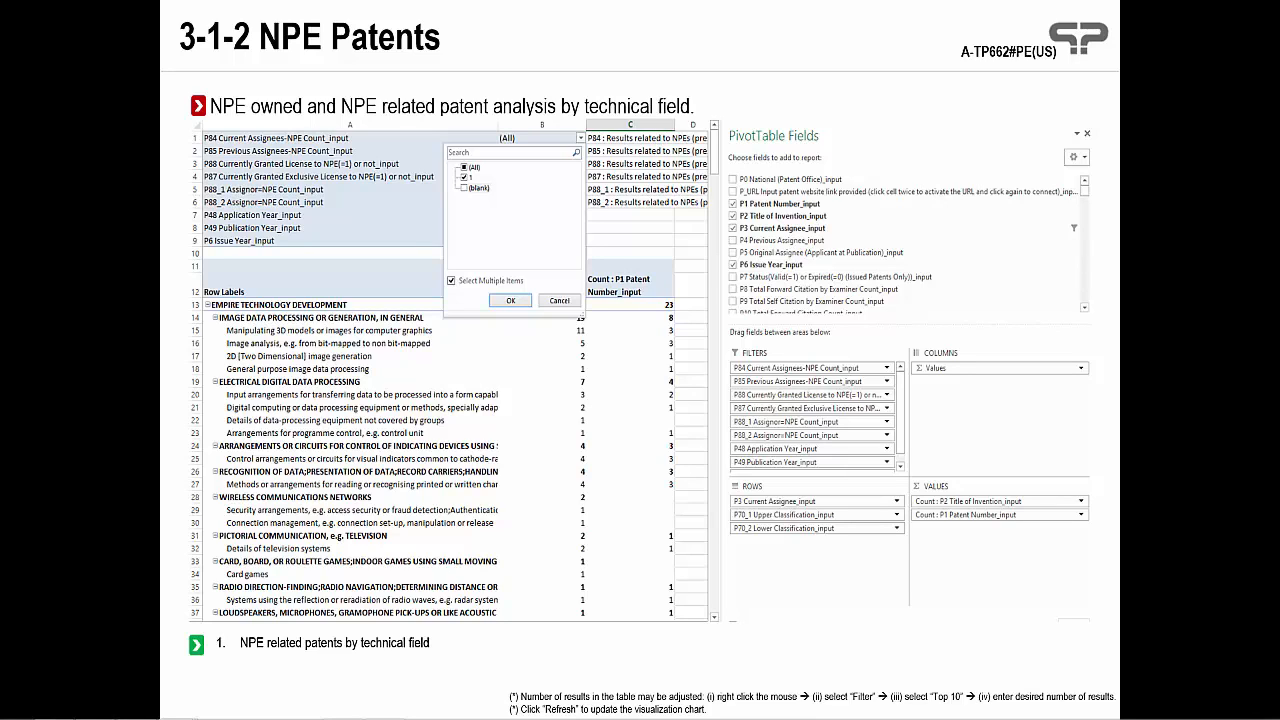
- Switch back to Excel and filter the View_Code column on the Analysis UI sheet to A-TP662
mouse_move(307, 716)
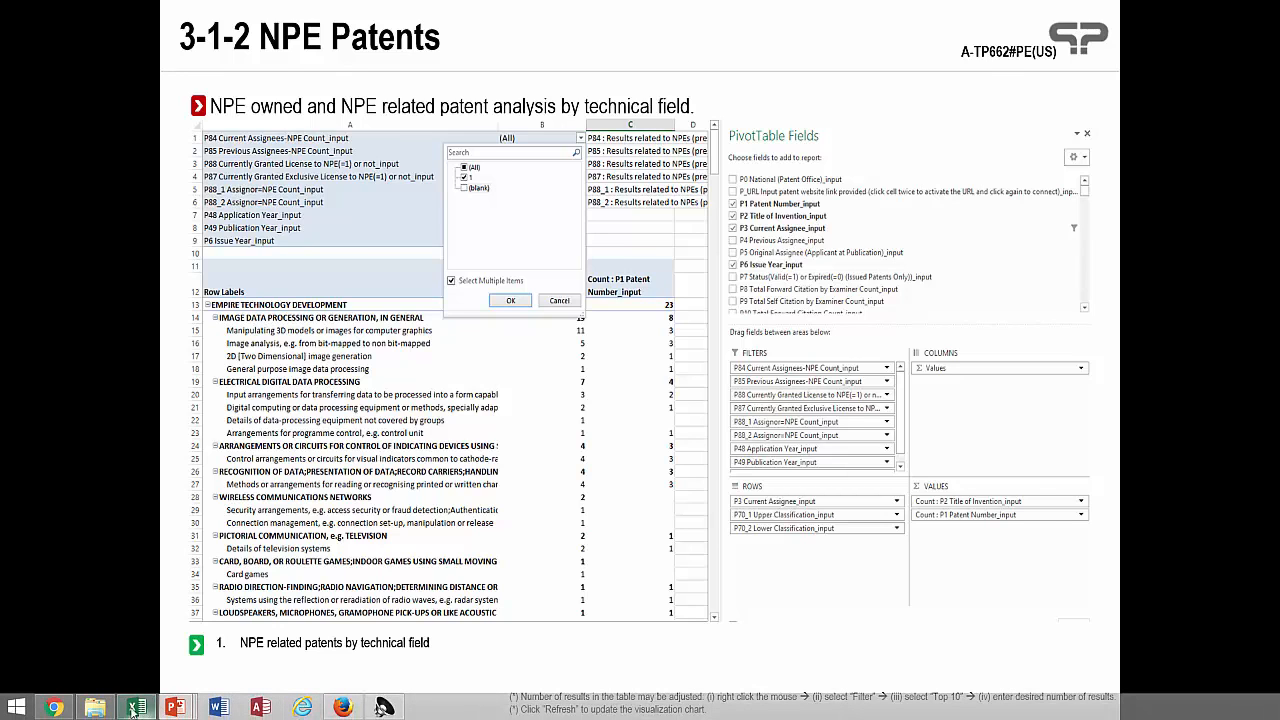
left_click(134, 708)
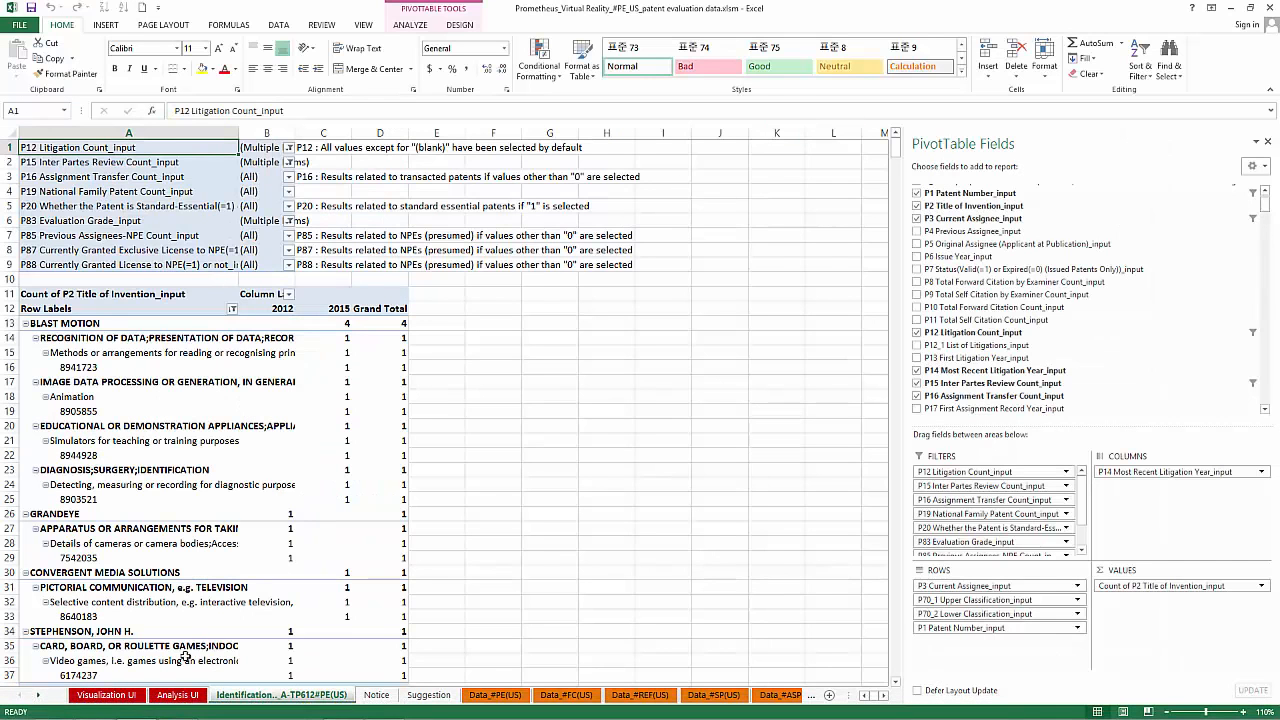
left_click(177, 694)
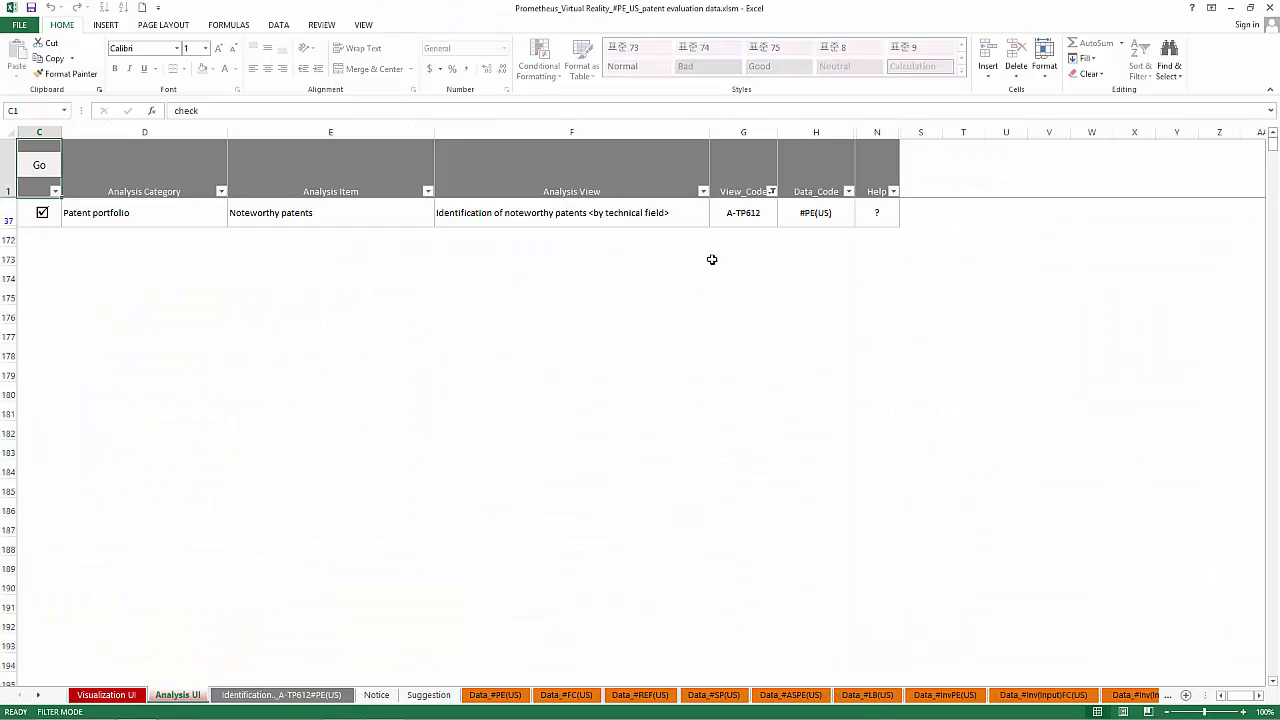
left_click(771, 192)
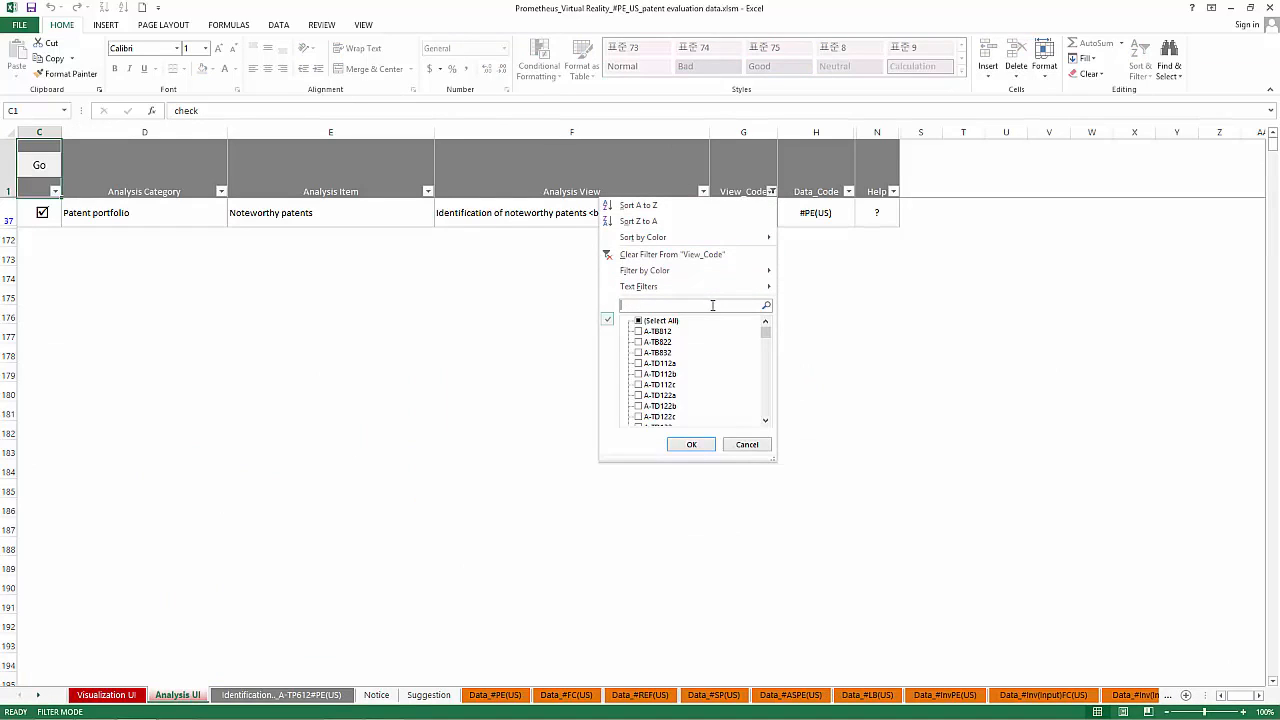
type("a-tp662")
key("Return")
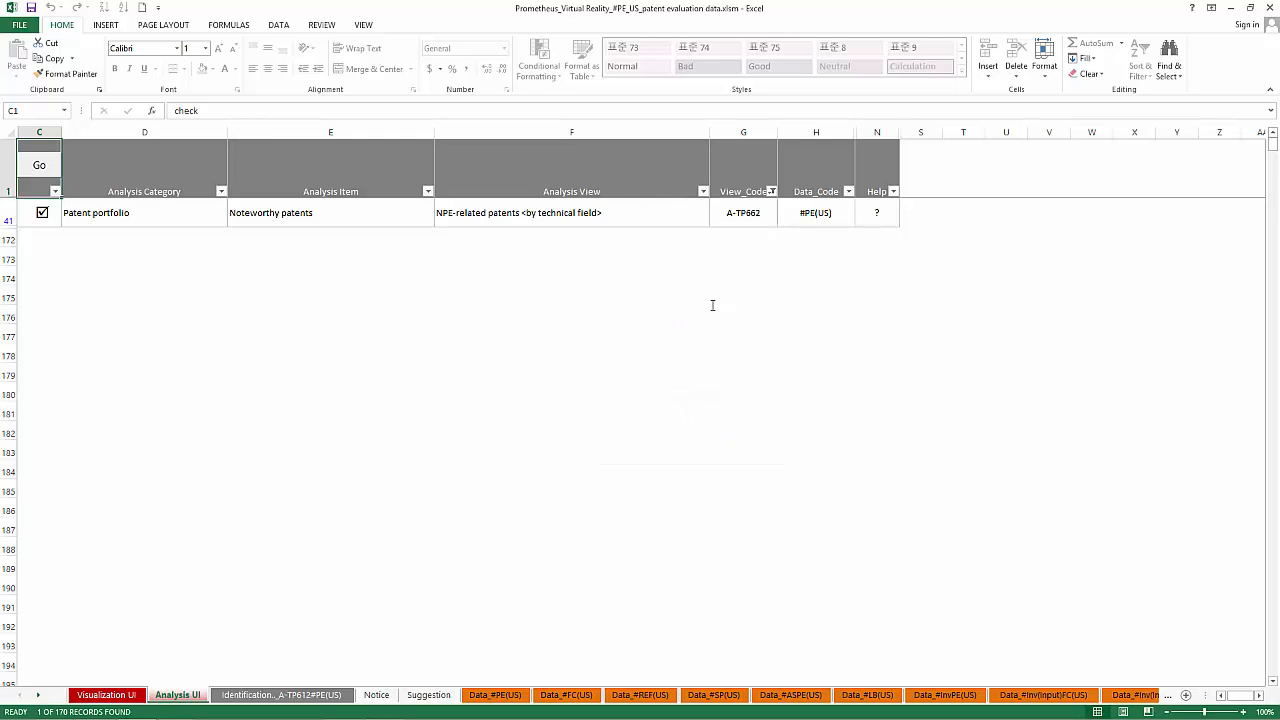
- Check the NPE-related patents by technical field view and generate its analysis sheet
left_click(41, 214)
left_click(40, 168)
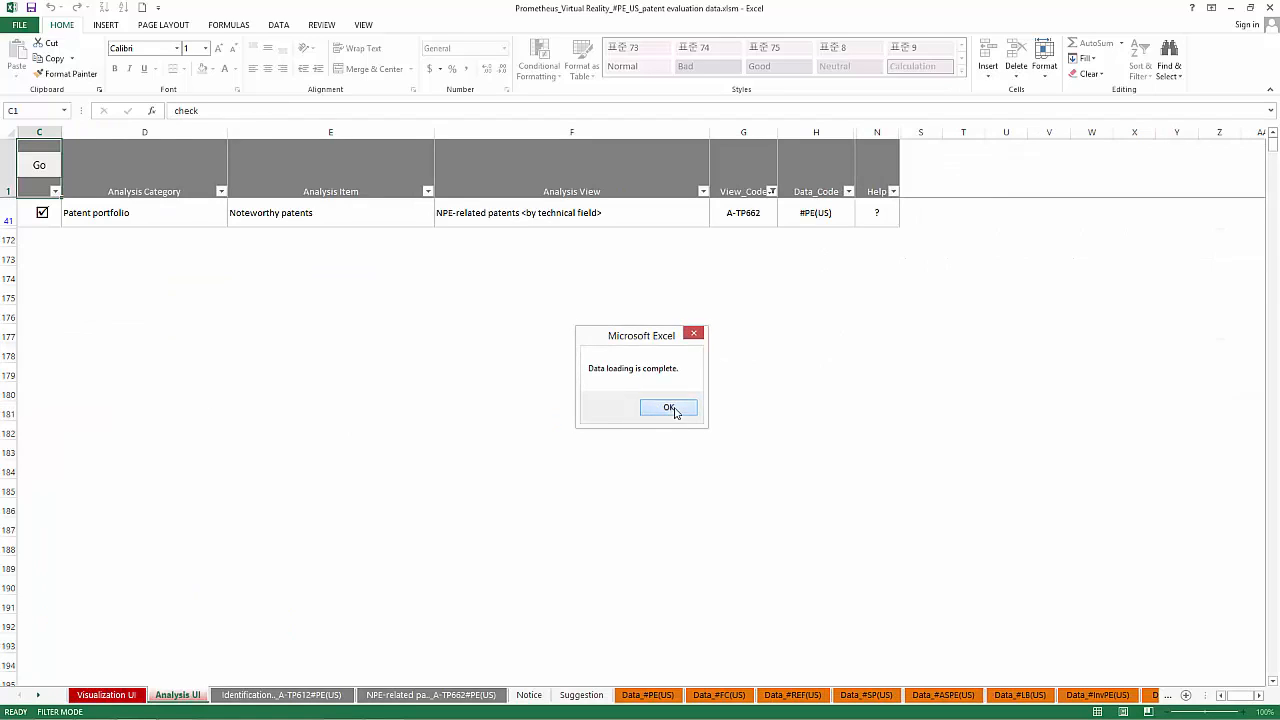
left_click(672, 409)
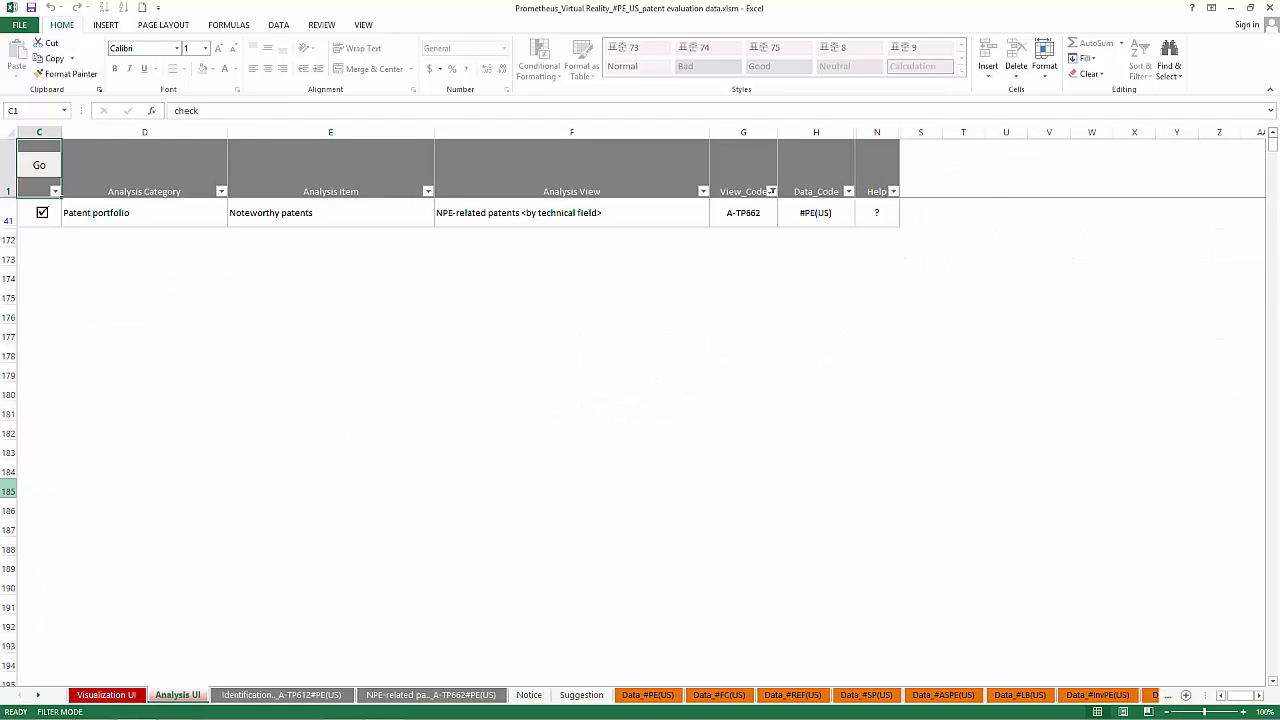
- On the A-TP662 sheet, filter the PivotTable's current assignees to INTELLECTUAL VENTURES, searching the list for "intellectua"
left_click(463, 697)
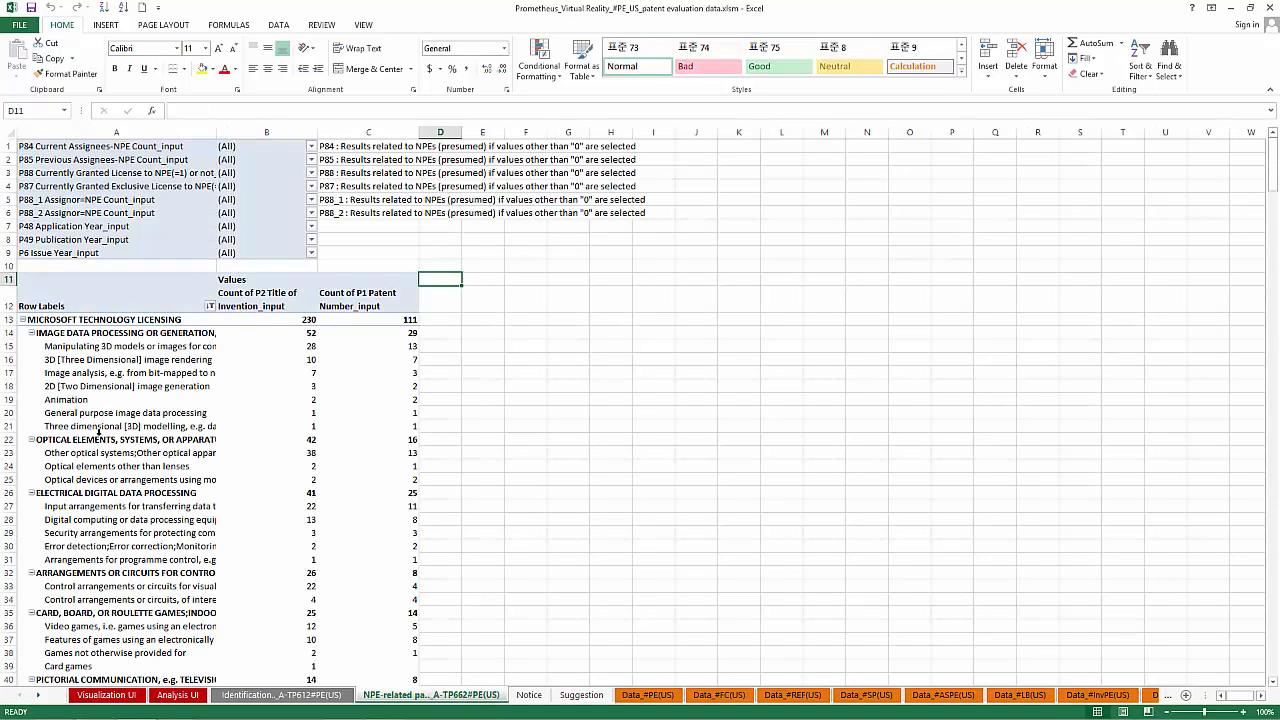
left_click(94, 440)
left_click(1247, 711)
left_click(1247, 711)
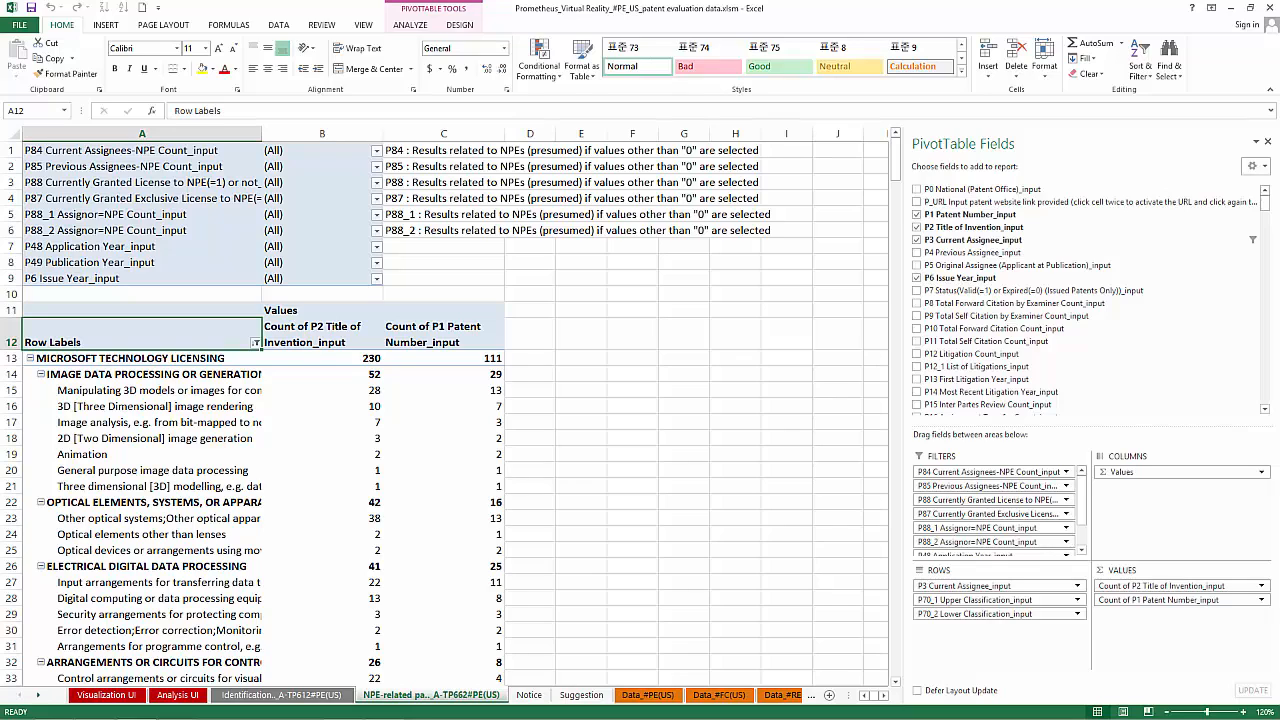
left_click(254, 362)
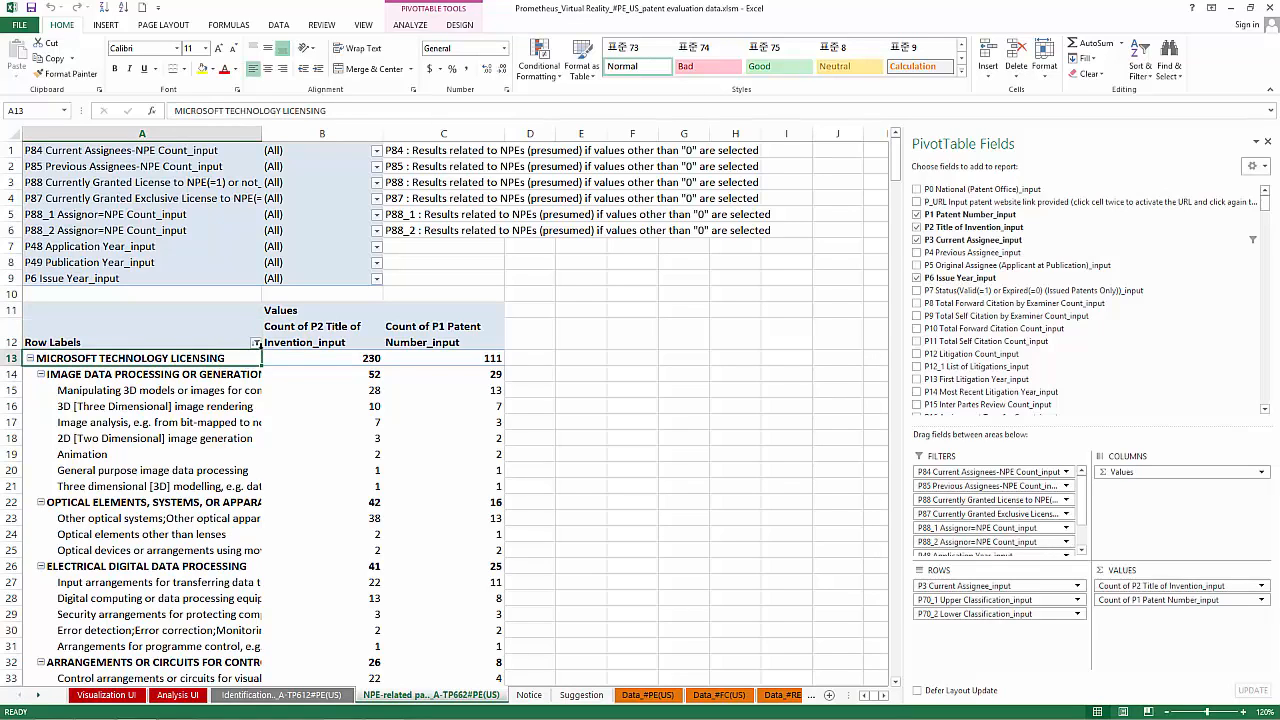
left_click(257, 343)
left_click(158, 489)
type("i")
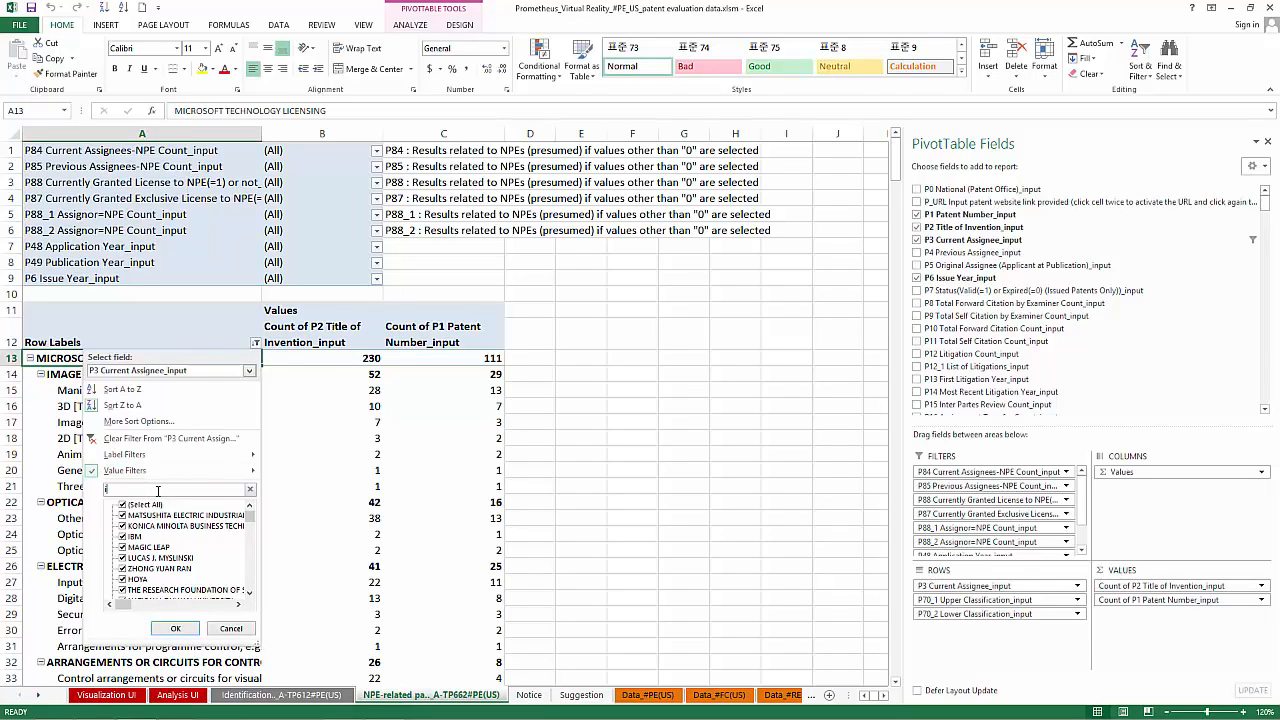
type("ntellectua")
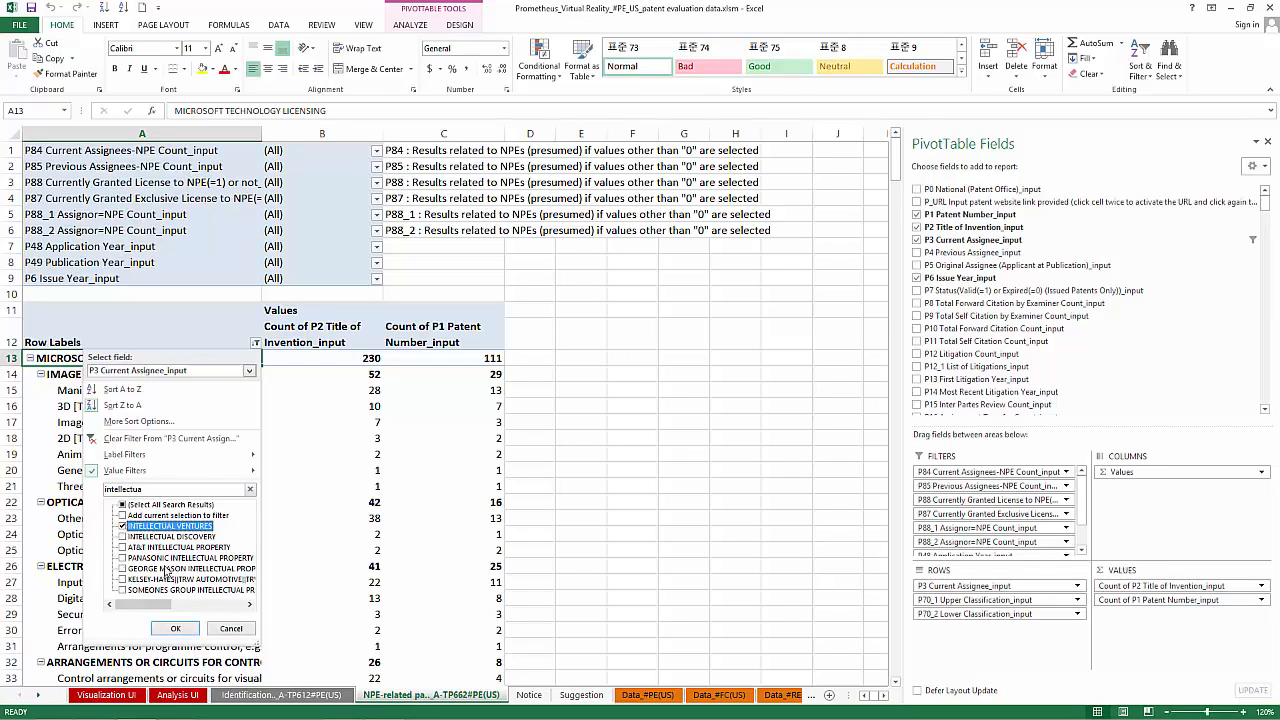
left_click(177, 630)
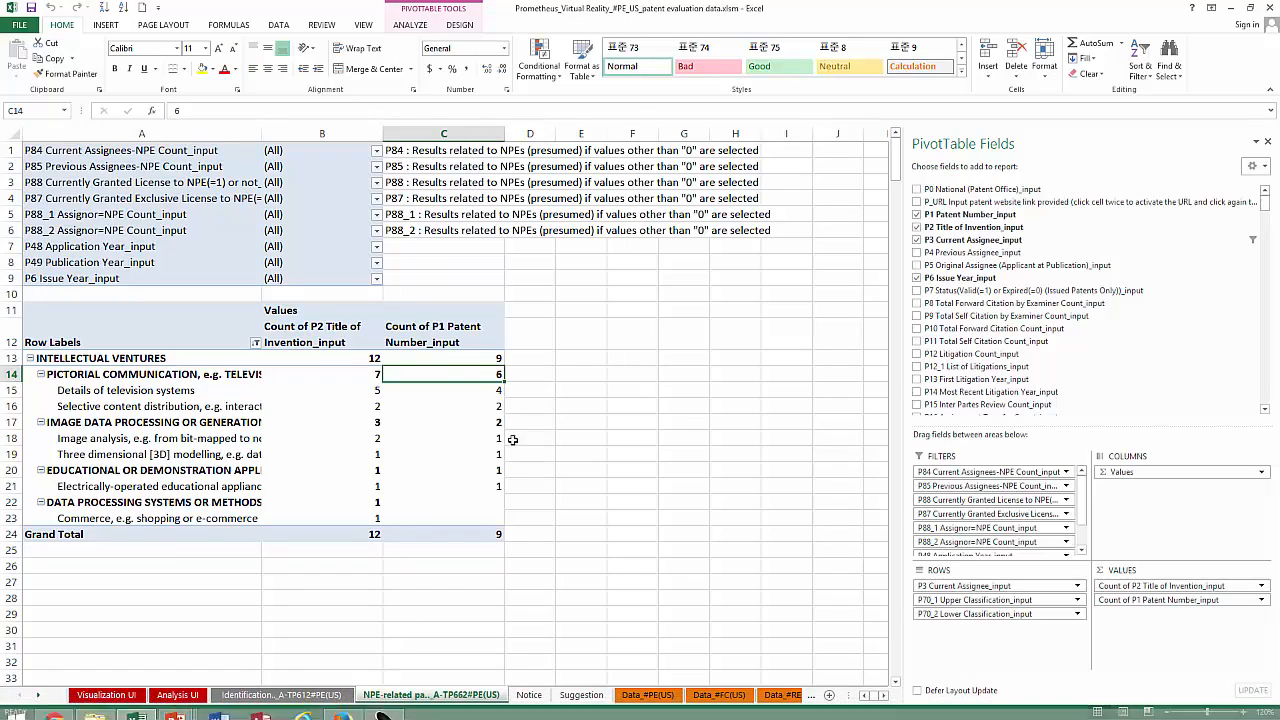
- Drill into the patent number count for INTELLECTUAL VENTURES' pictorial communication field and activate the URL in B2 of the resulting list
mouse_move(497, 371)
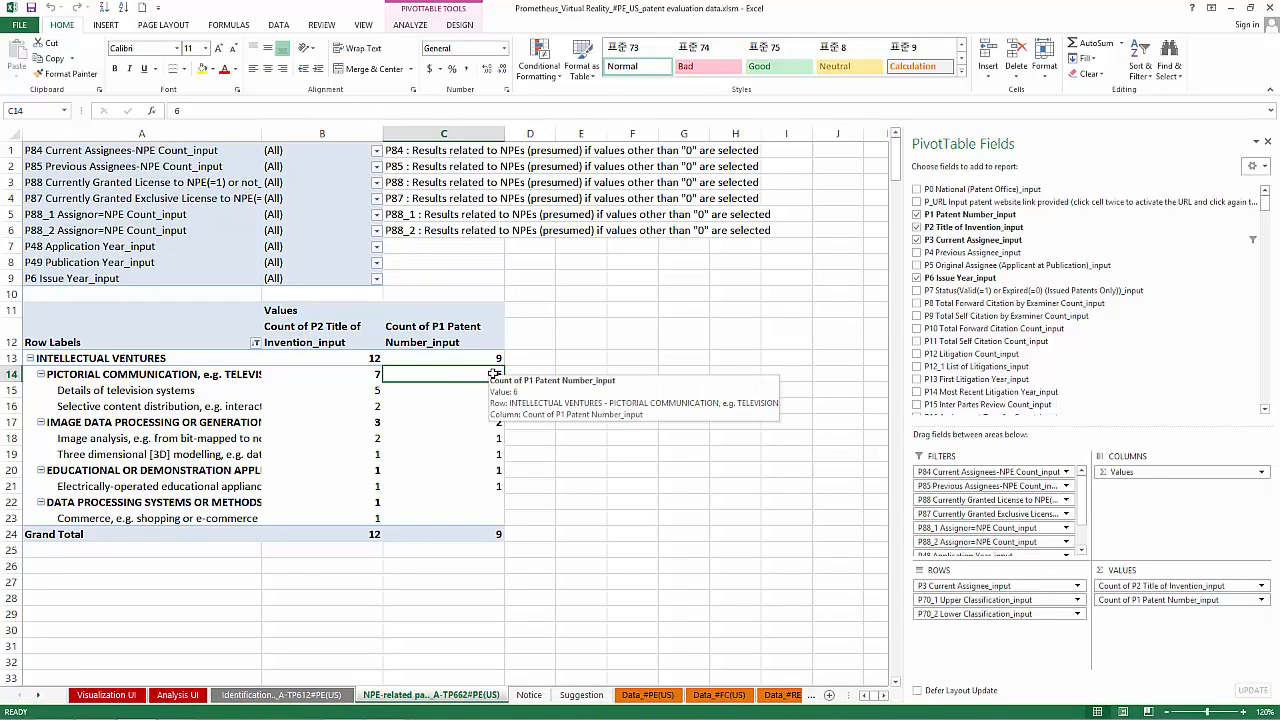
double_click(493, 373)
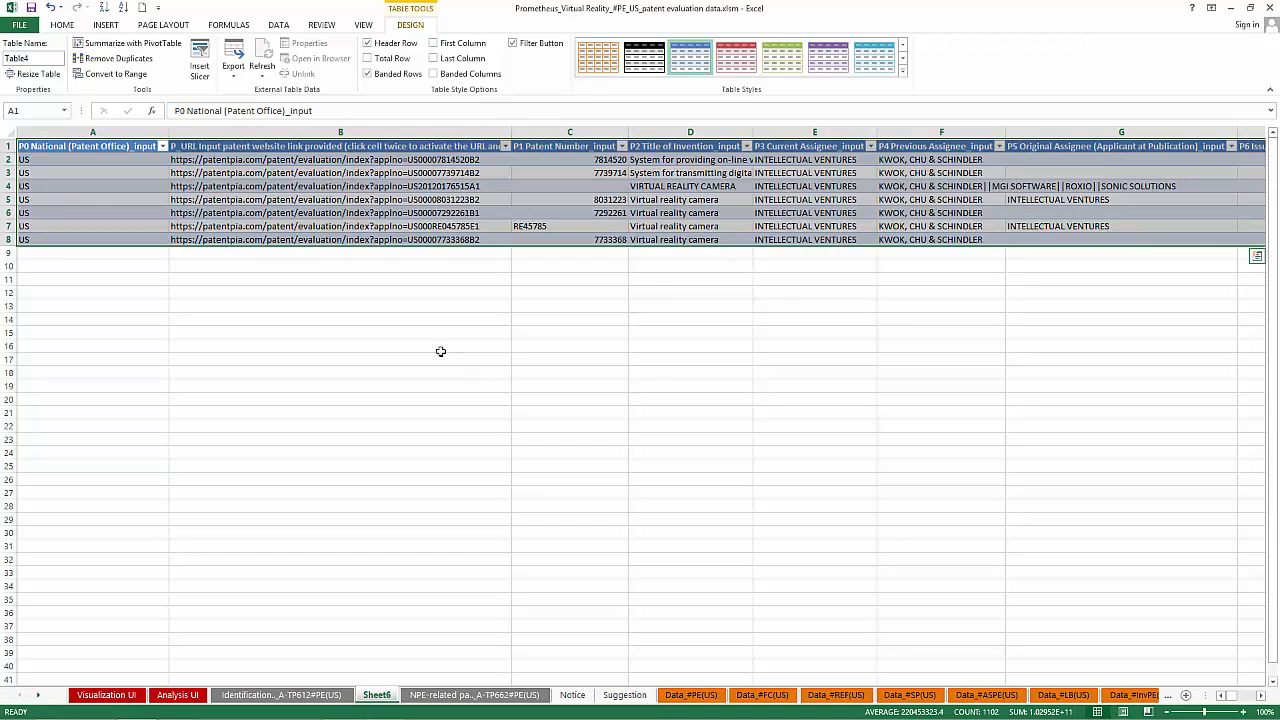
left_click(285, 161)
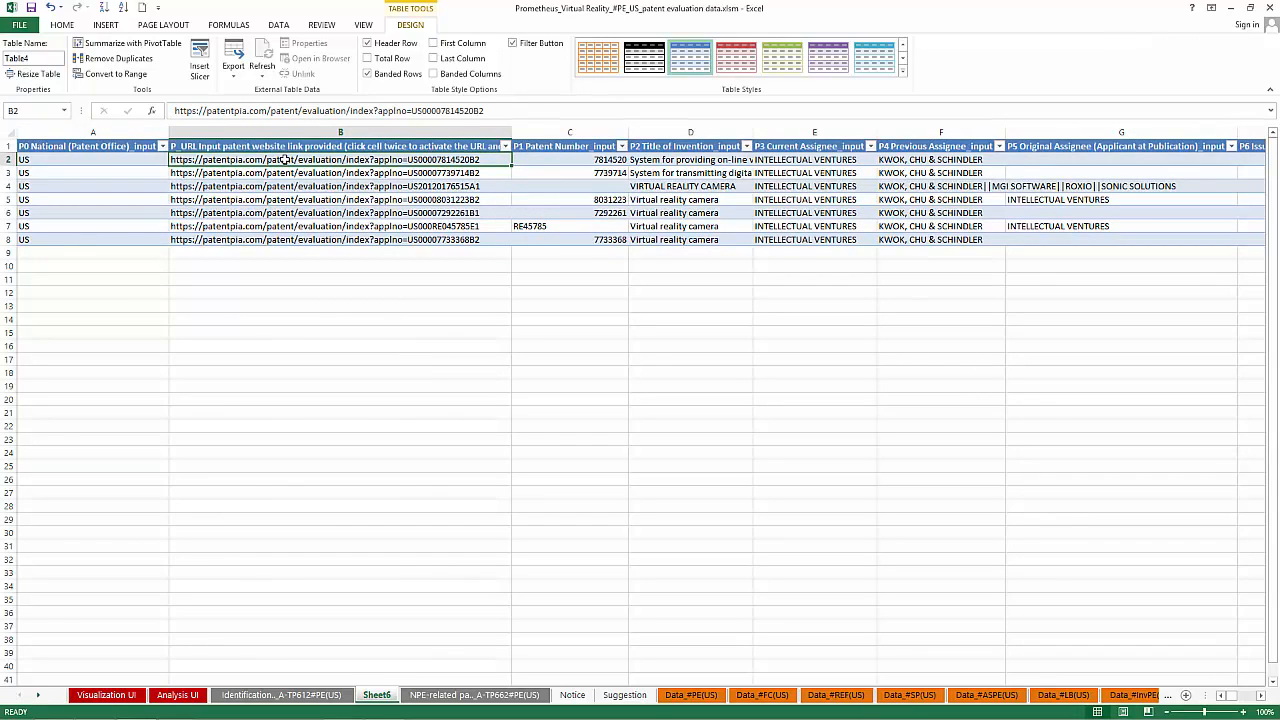
key("Down")
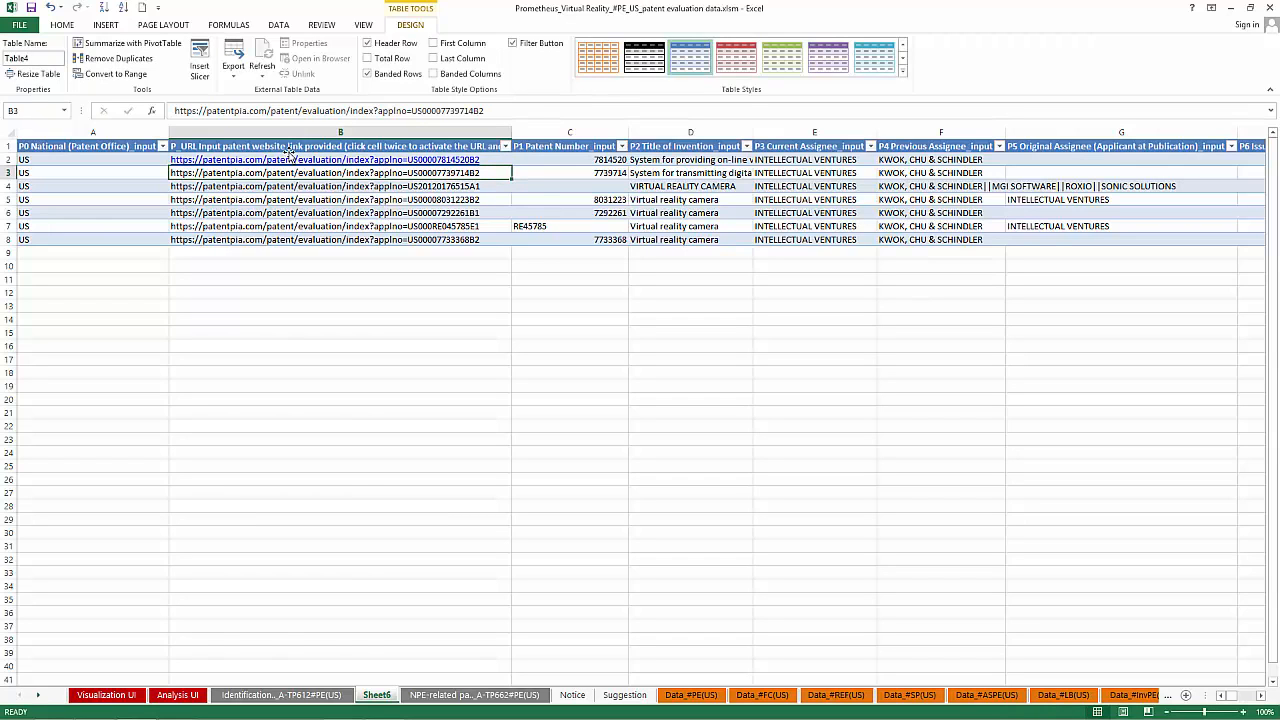
- Open patent 7814520's PatentPia page from its link and view its forward citation analysis and NPE information
left_click(347, 162)
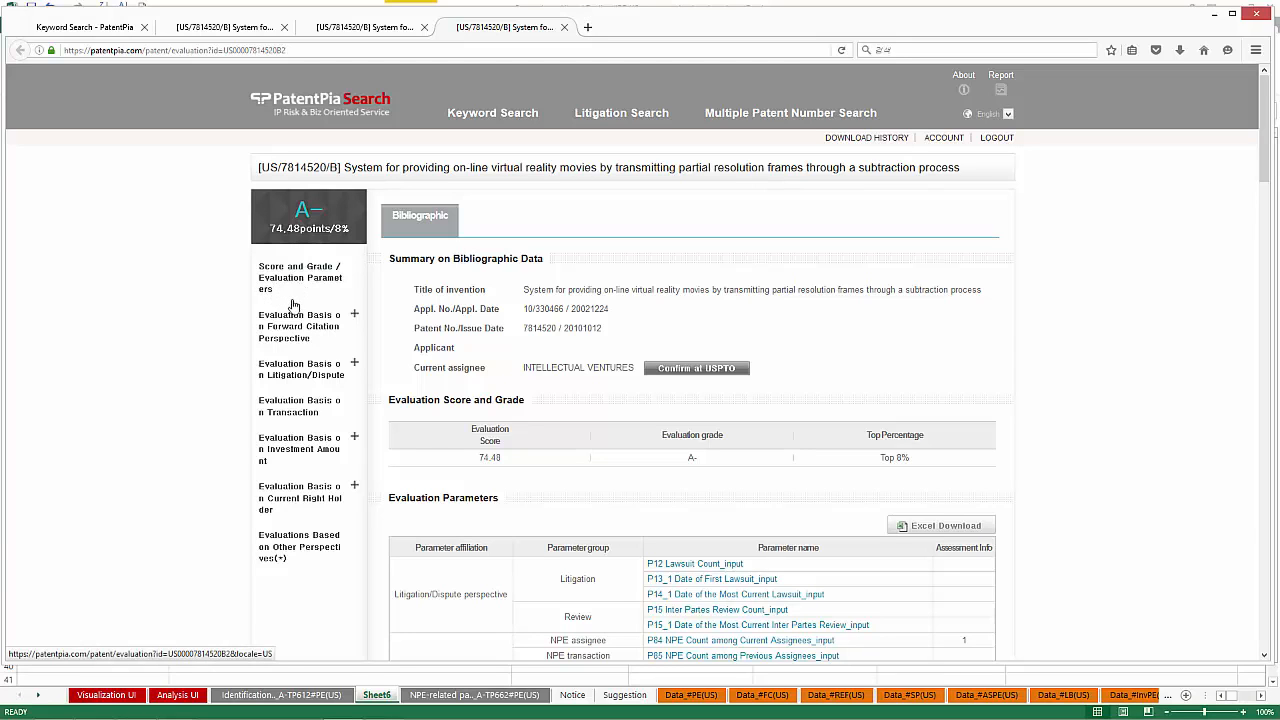
left_click(312, 338)
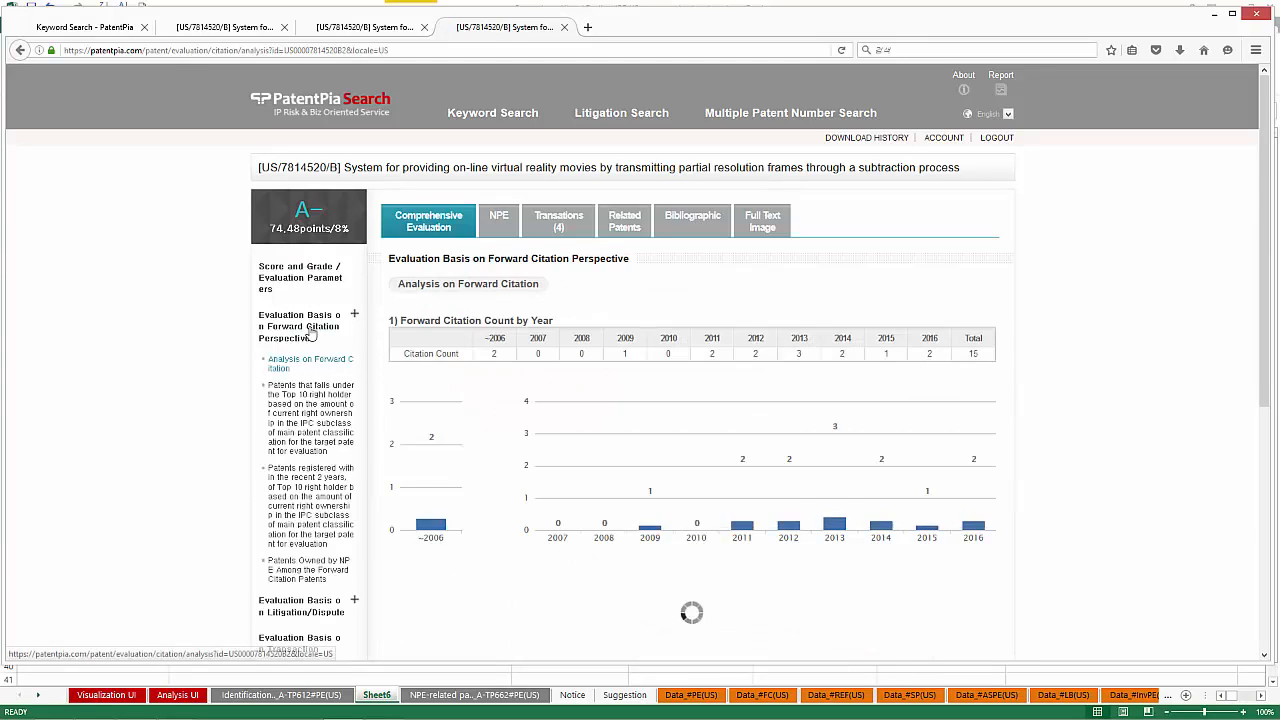
left_click(503, 228)
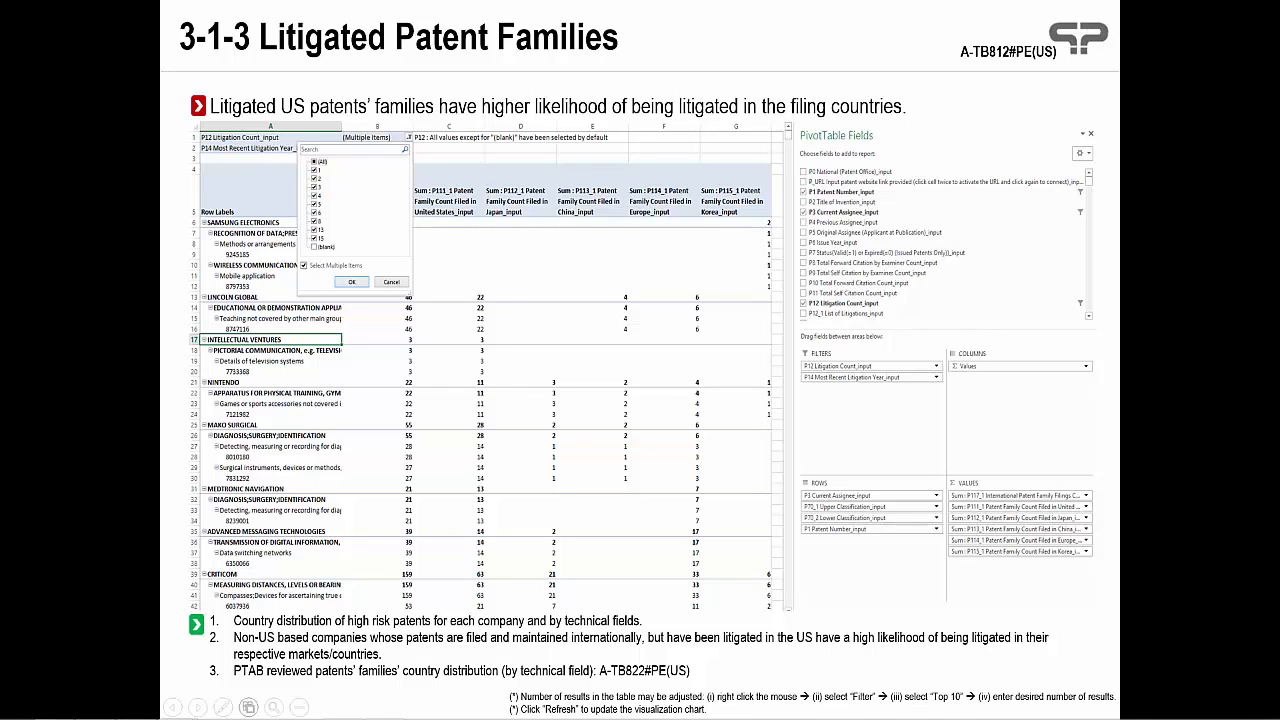
- Return to Excel and filter the Analysis UI sheet's View_Code column to A-TB812
left_click(140, 708)
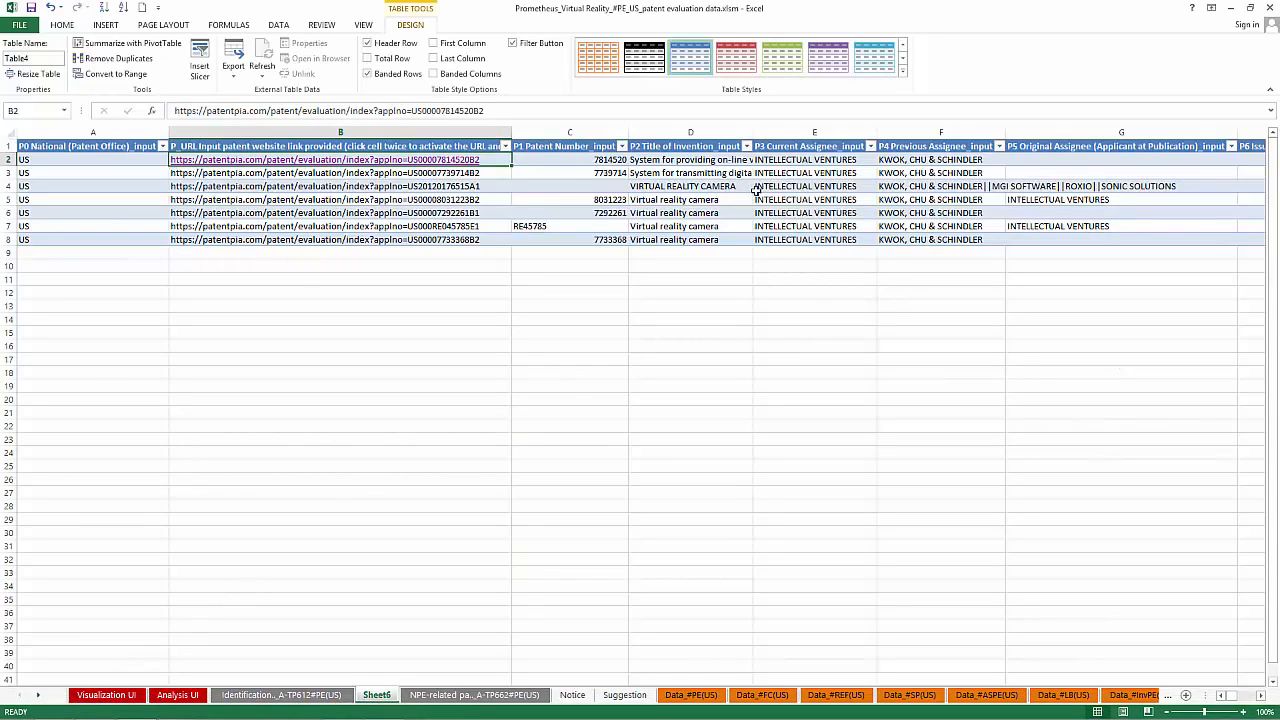
left_click(178, 695)
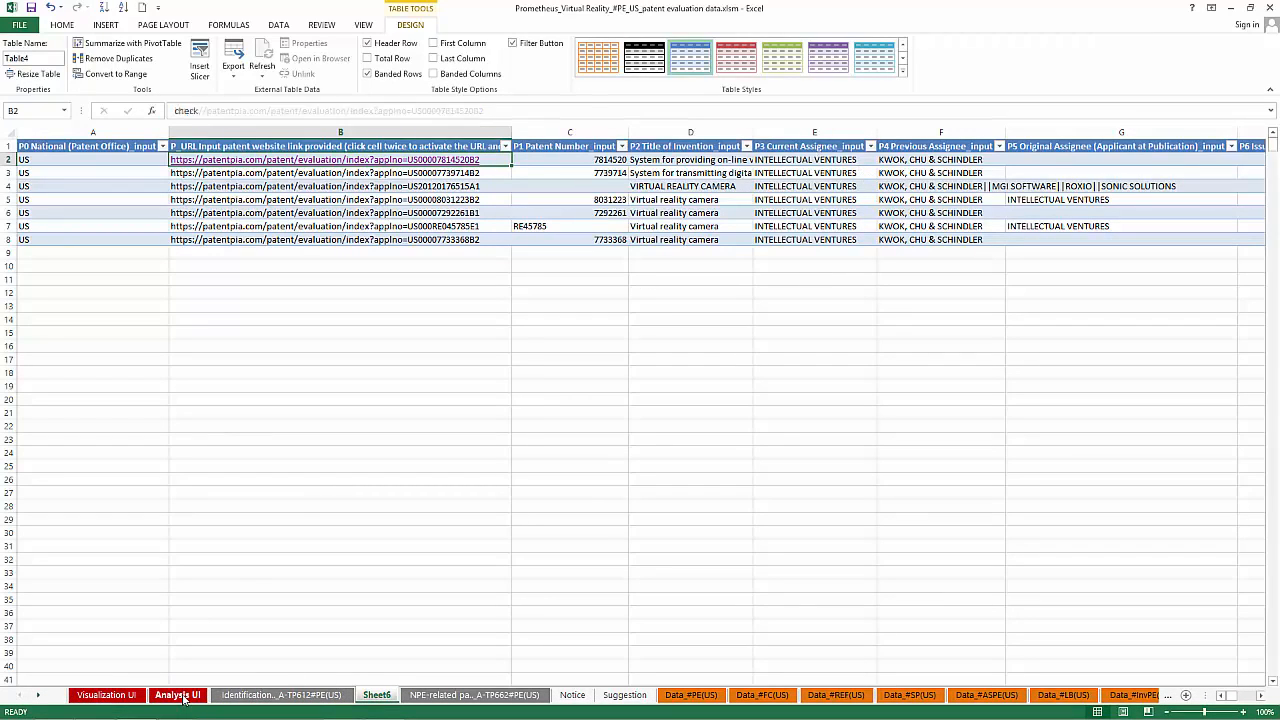
left_click(771, 191)
left_click(667, 305)
type("a-tb812")
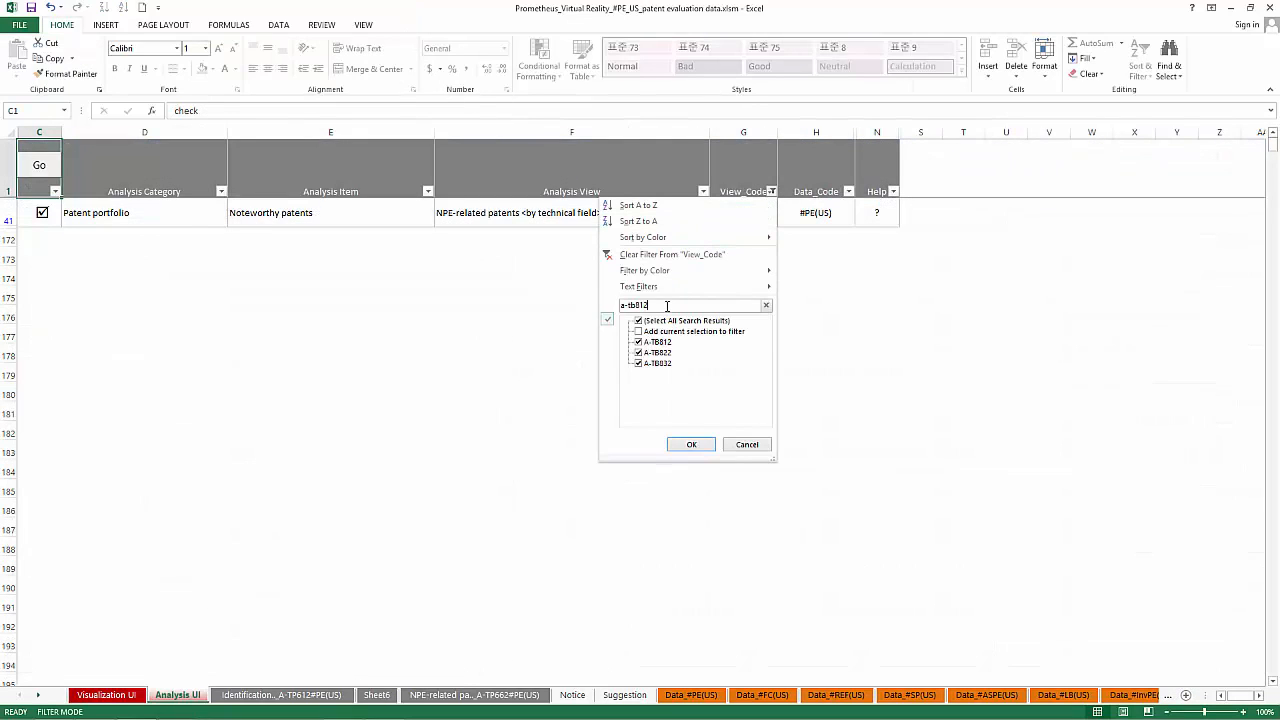
key("Return")
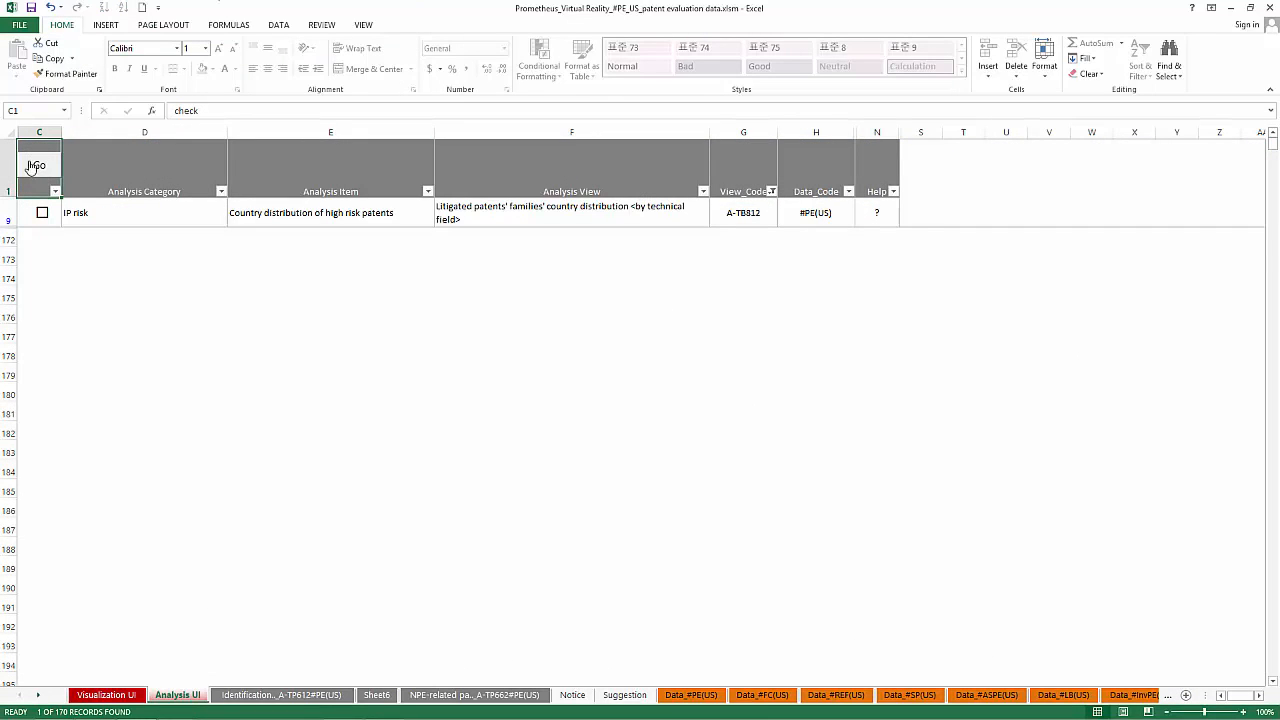
- Check the litigated patents' families' country distribution view and generate its analysis sheet
left_click(43, 214)
left_click(40, 173)
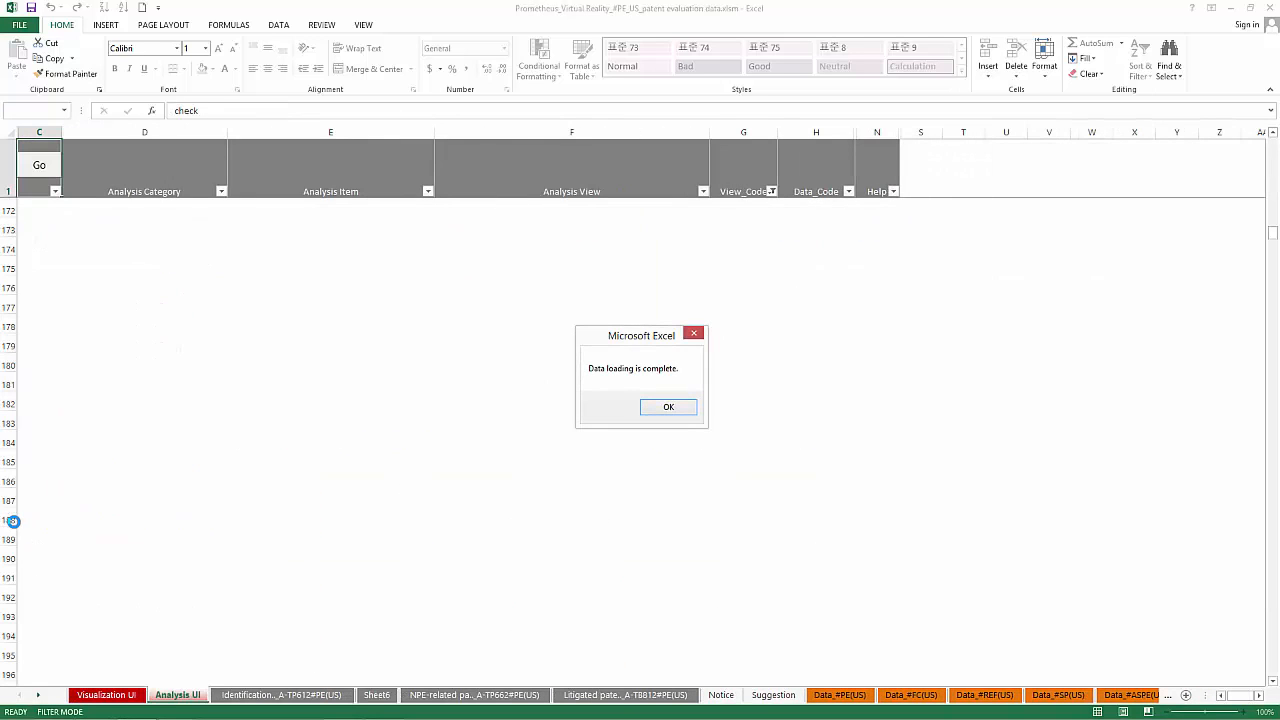
left_click(668, 409)
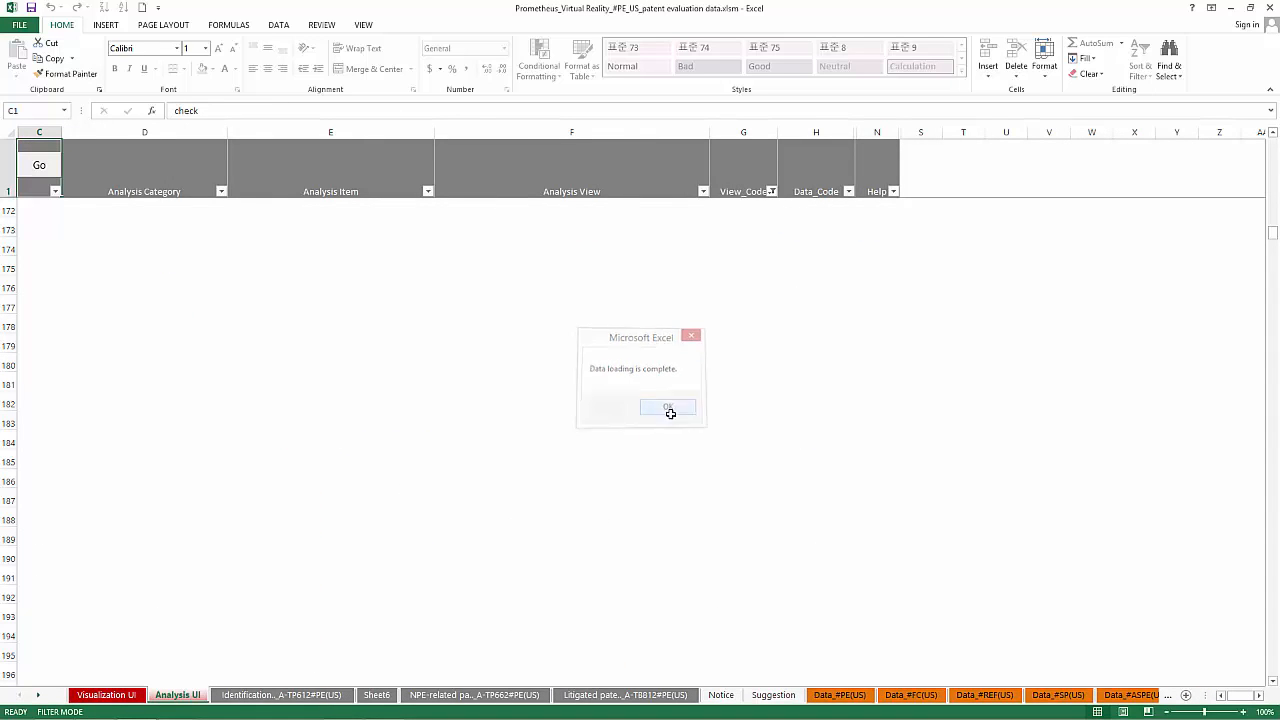
- In the A-TB812 sheet, drill into NINTENDO's international patent family filings count and activate the URL in B2 of the resulting list
left_click(652, 697)
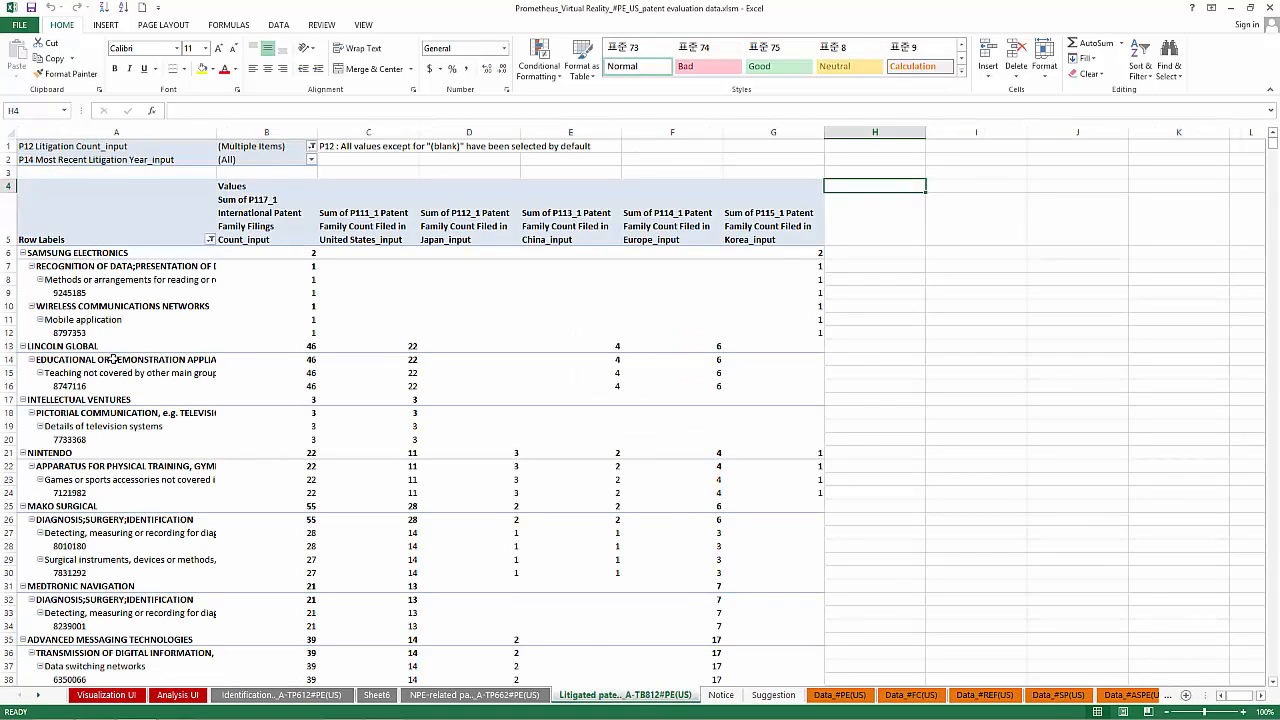
left_click(100, 225)
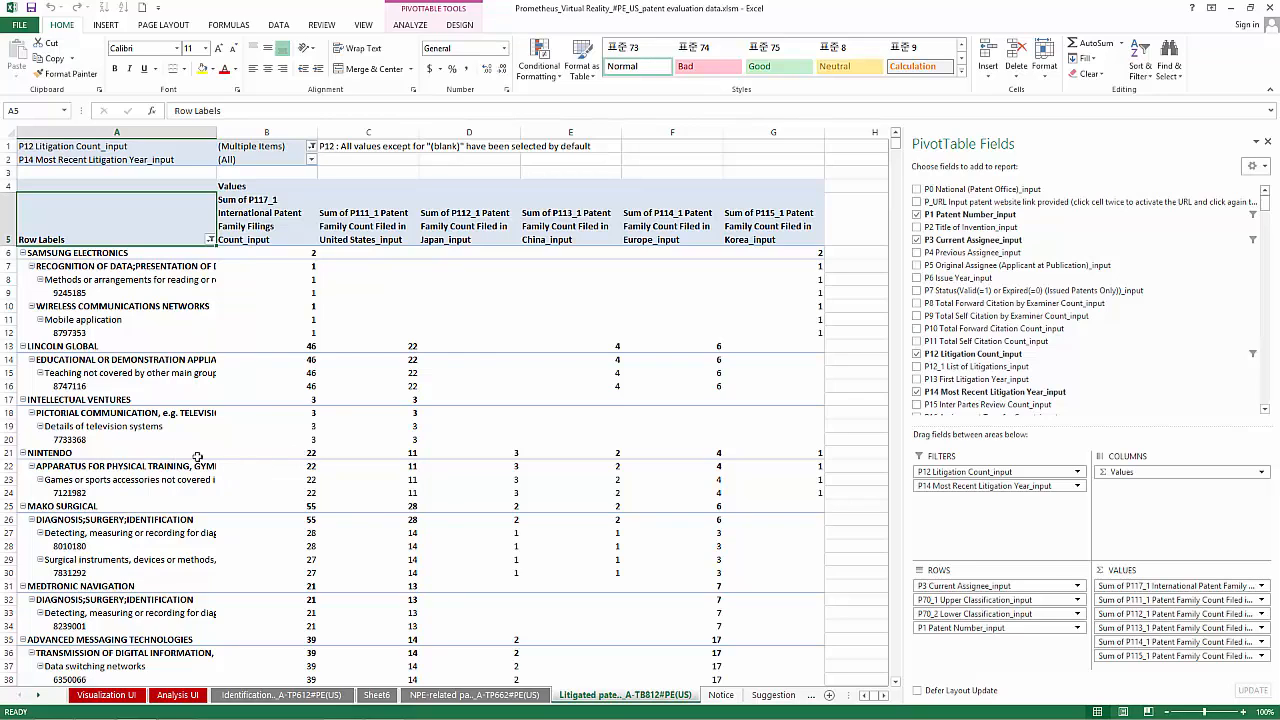
double_click(313, 455)
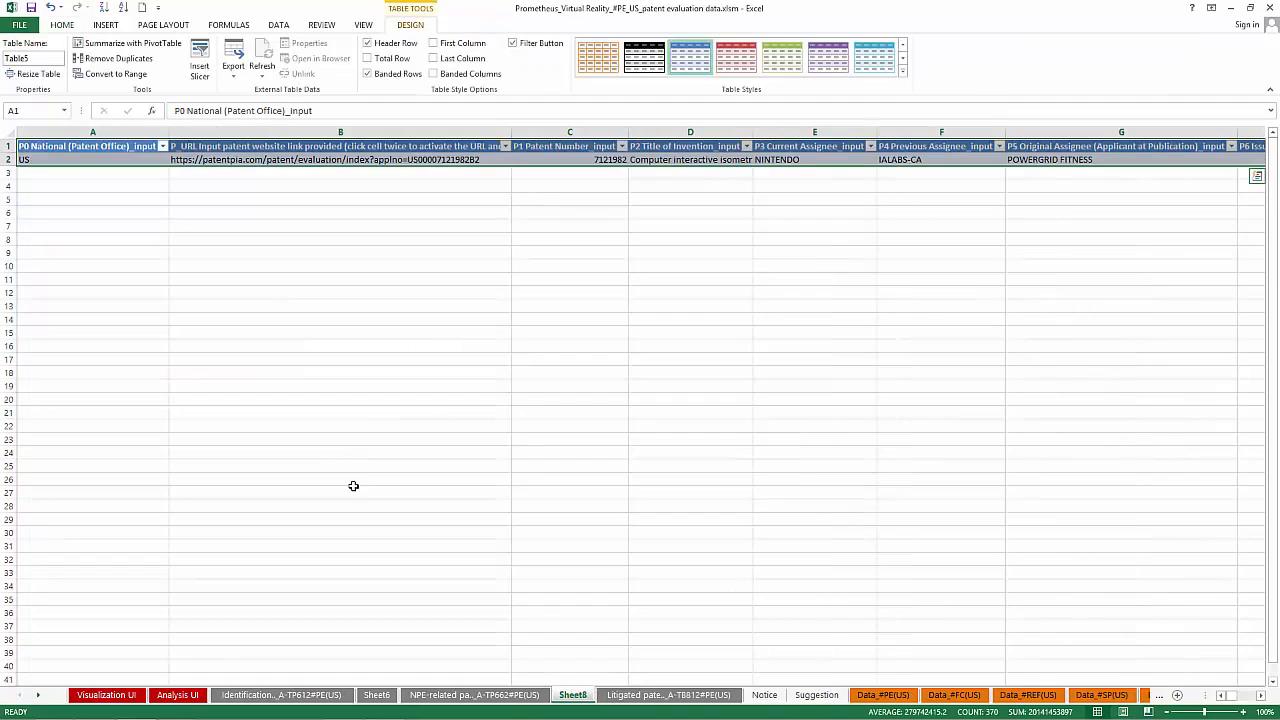
left_click(196, 160)
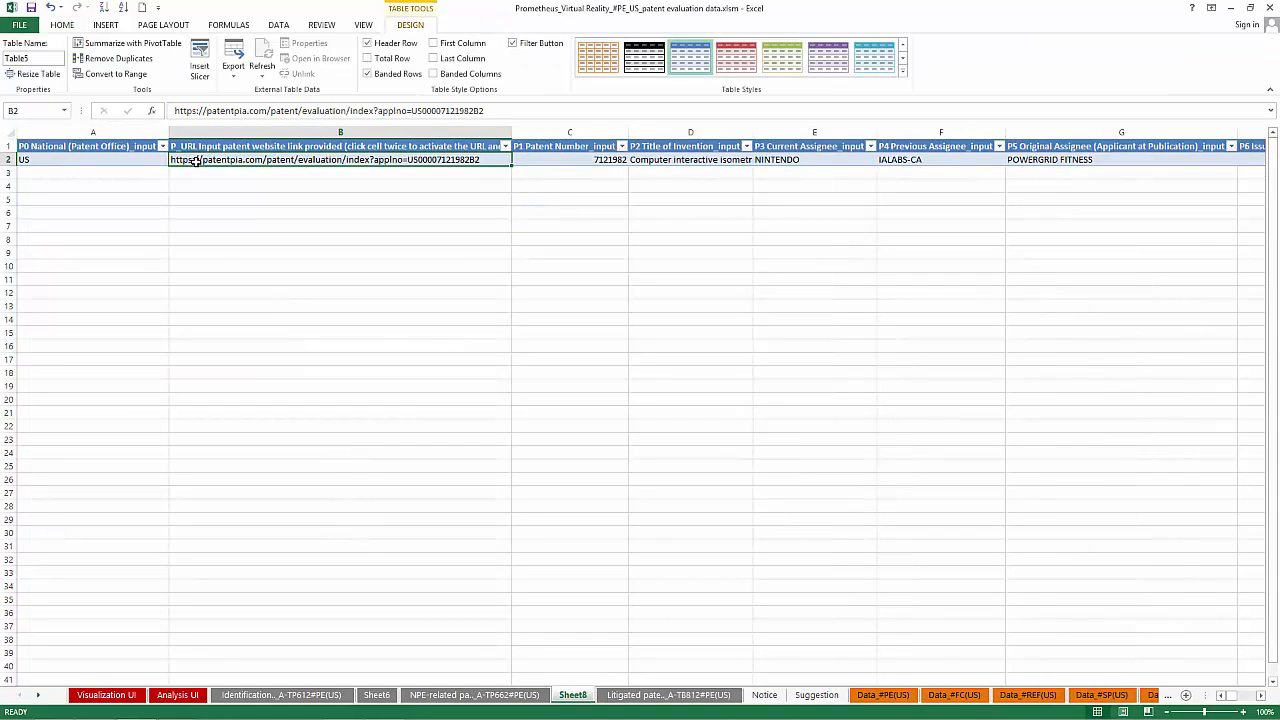
double_click(196, 160)
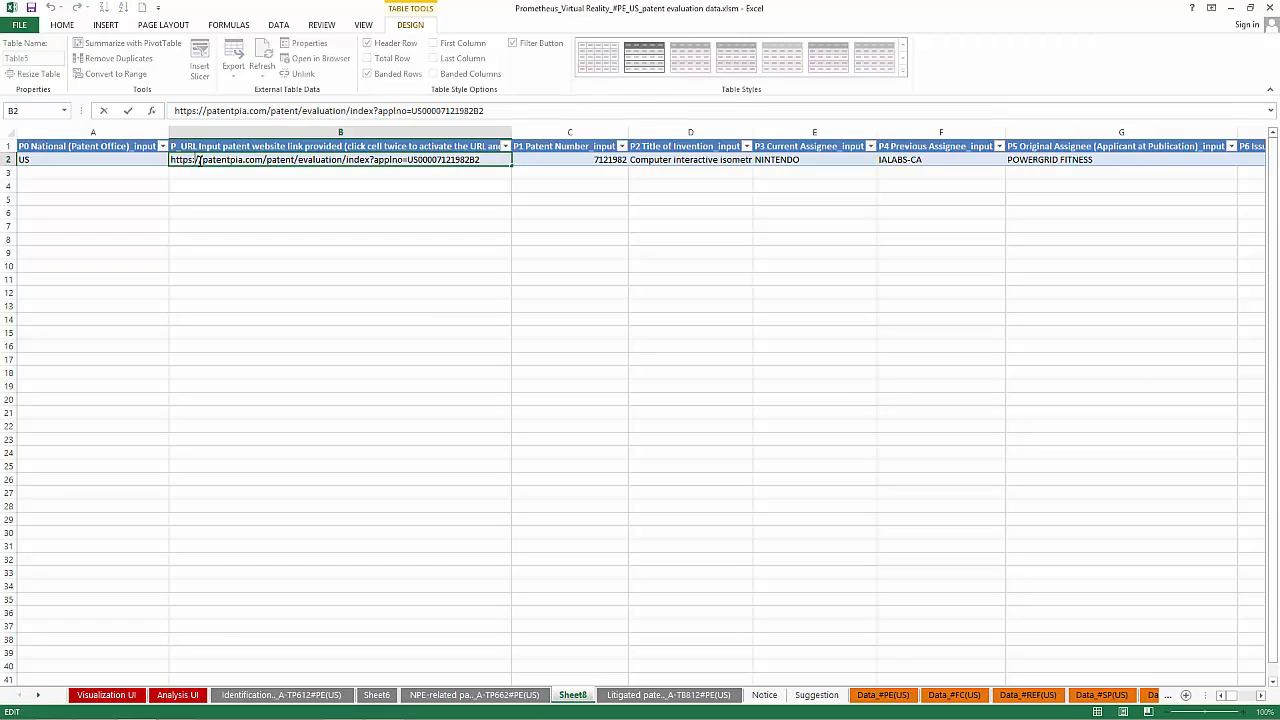
key("Return")
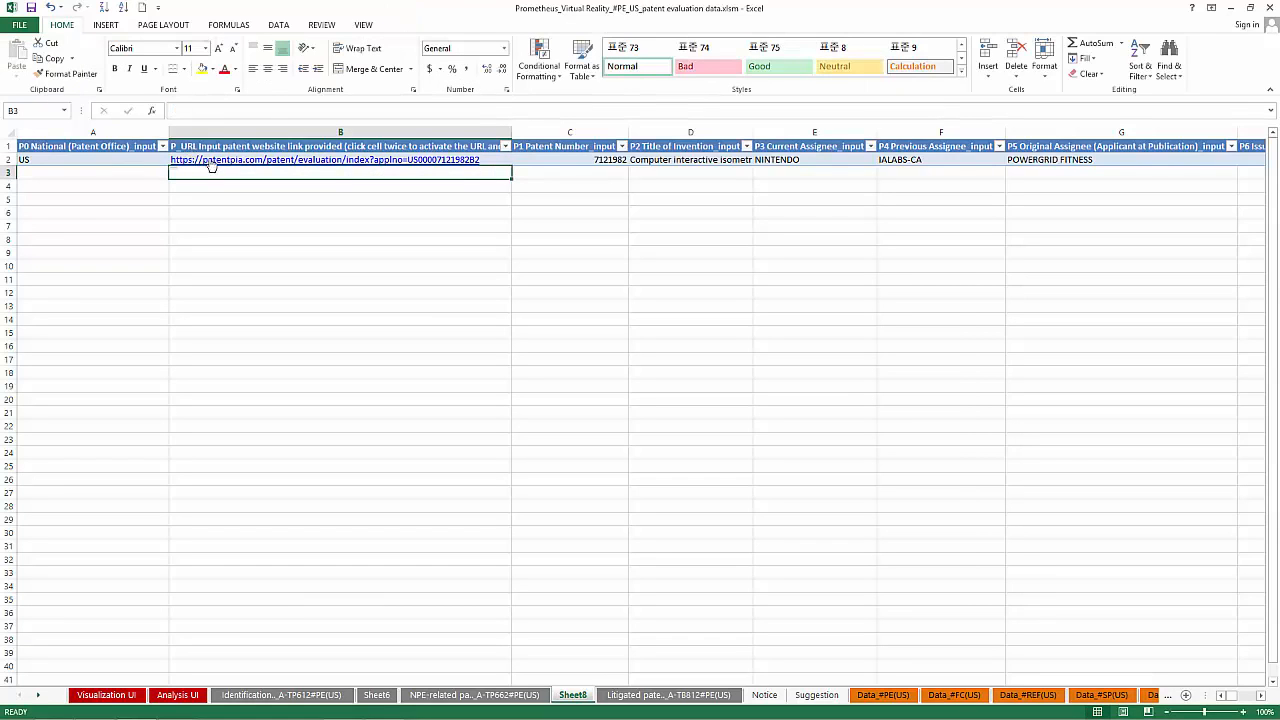
- Open patent 7121982's PatentPia page from its link and view its forward citation analysis and current right holder information
left_click(209, 161)
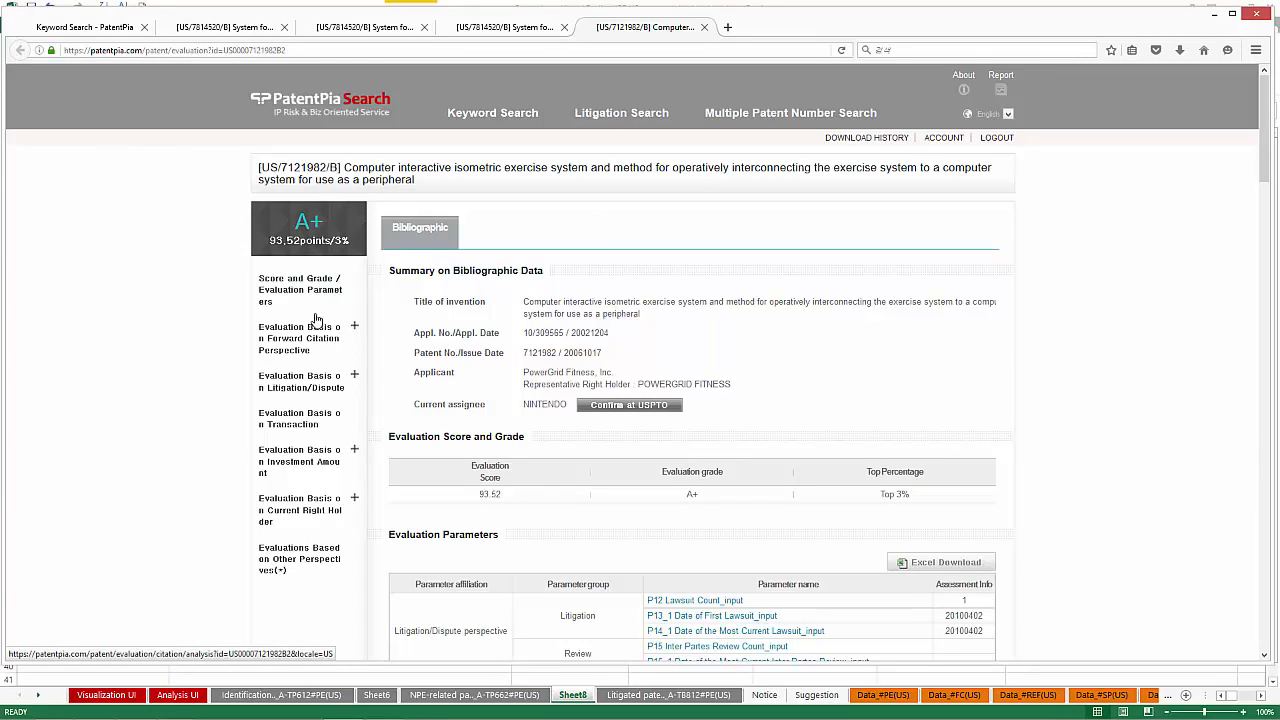
left_click(306, 345)
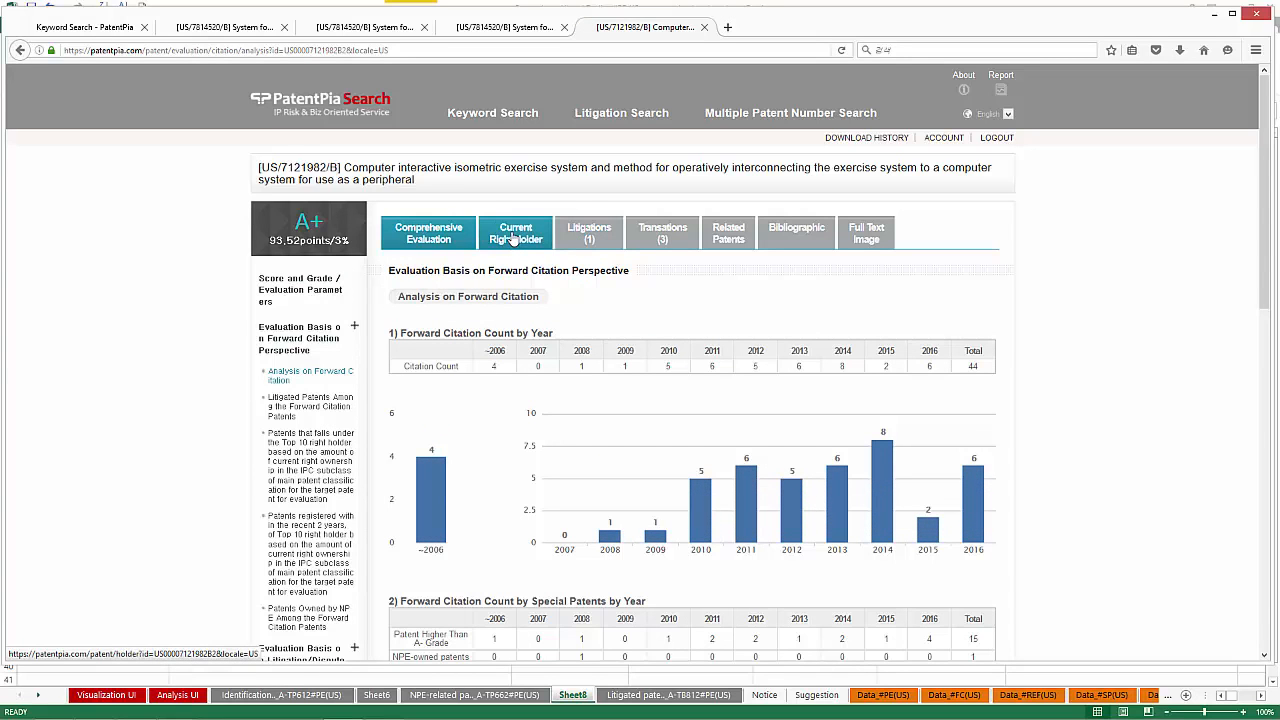
left_click(513, 236)
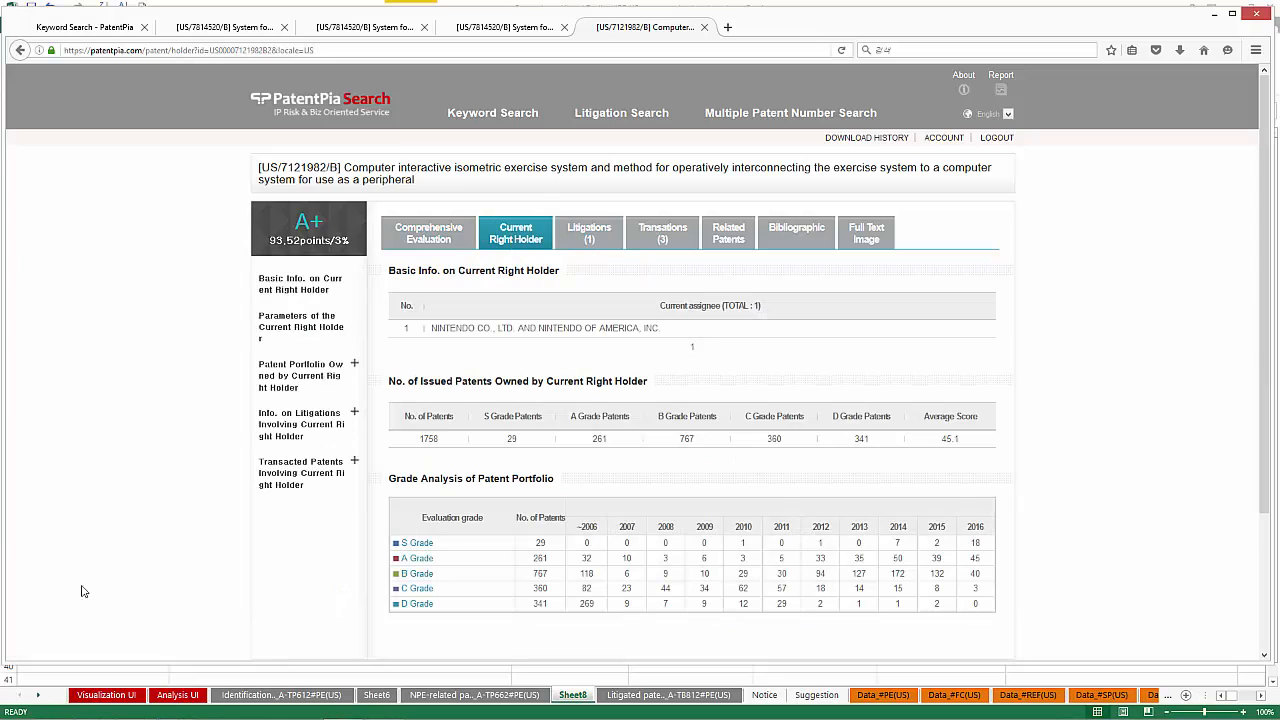